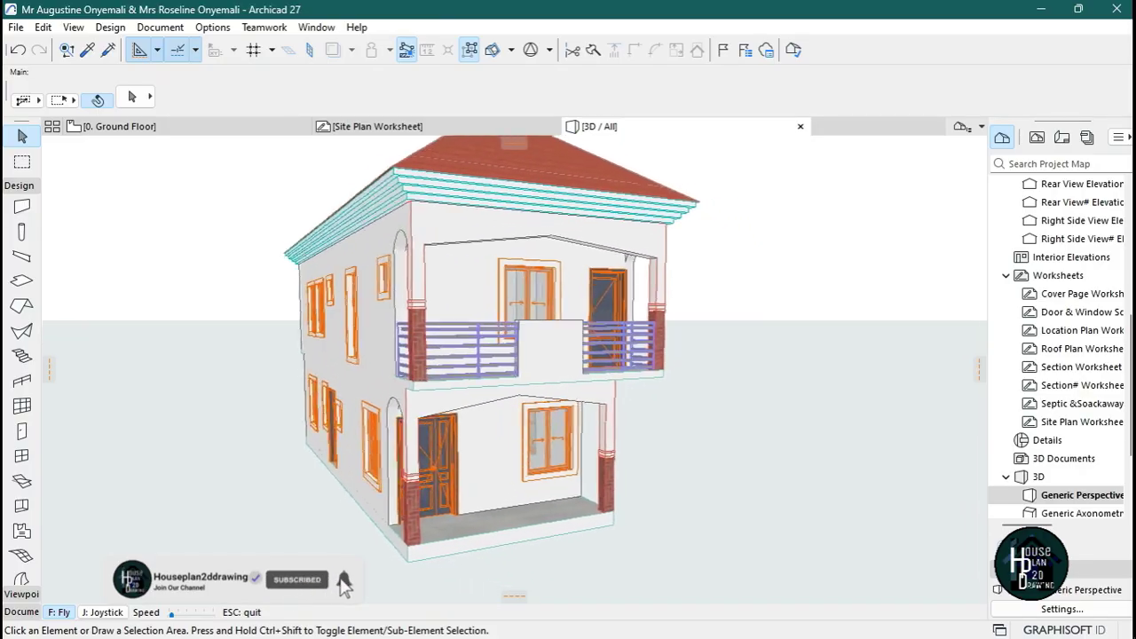
Step: Examine the house's front facade in 3D, including the upper balcony and the ground-floor porch with their doors and windows
{"action": "key", "text": "Right"}
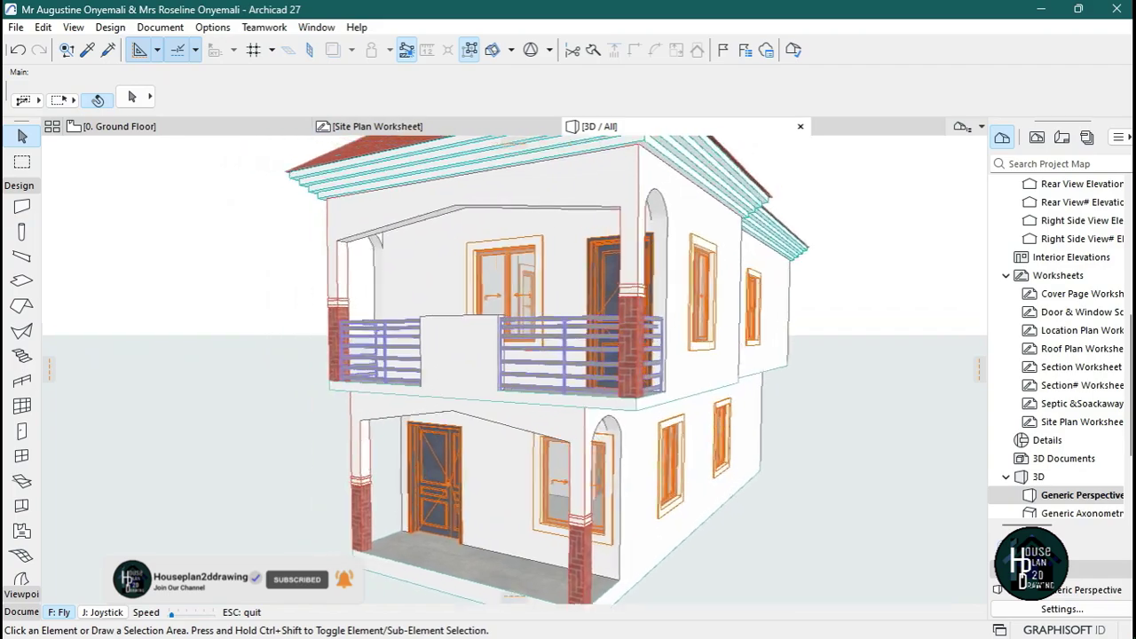
{"action": "key", "text": "Left"}
{"action": "key", "text": "Page_Up"}
{"action": "key", "text": "Up"}
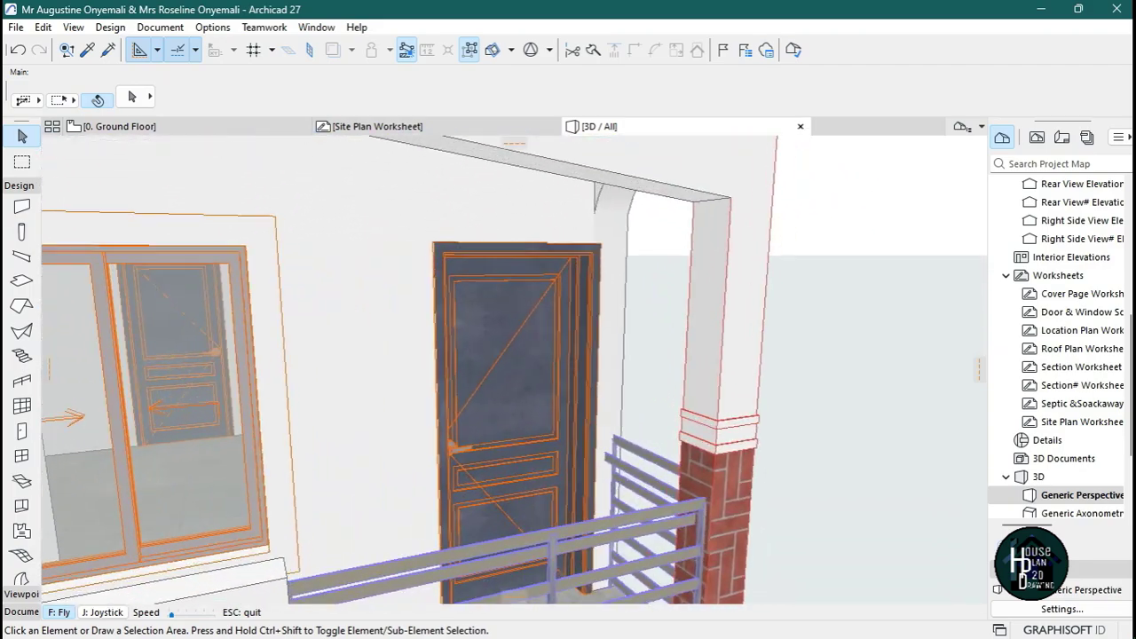
{"action": "key", "text": "Down"}
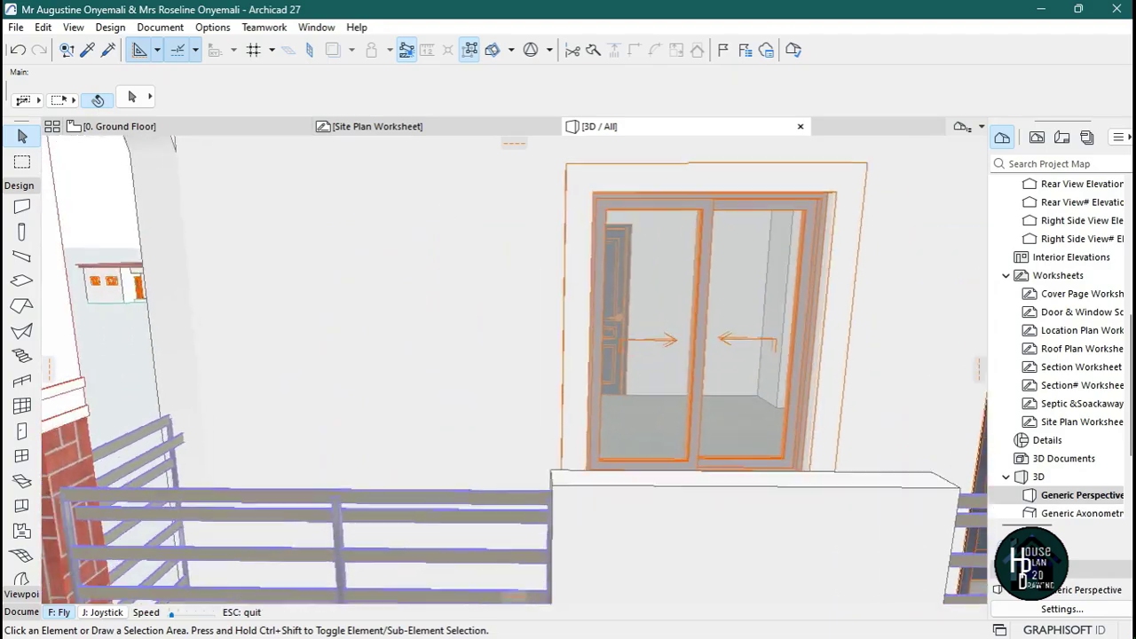
{"action": "key", "text": "Page_Down"}
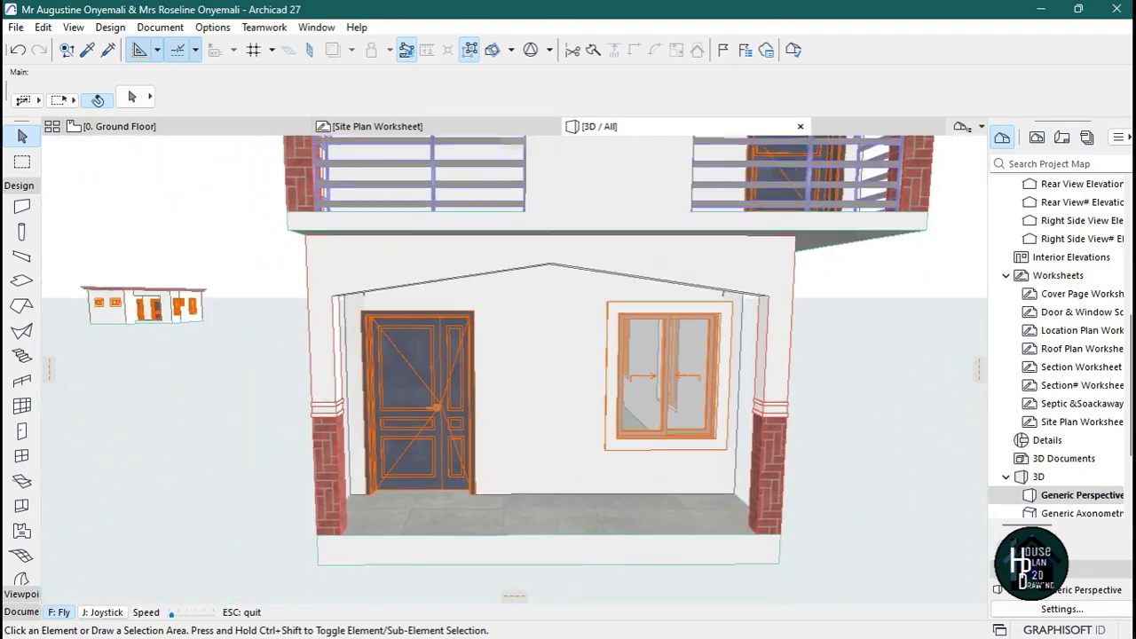
{"action": "key", "text": "Left"}
{"action": "key", "text": "Down"}
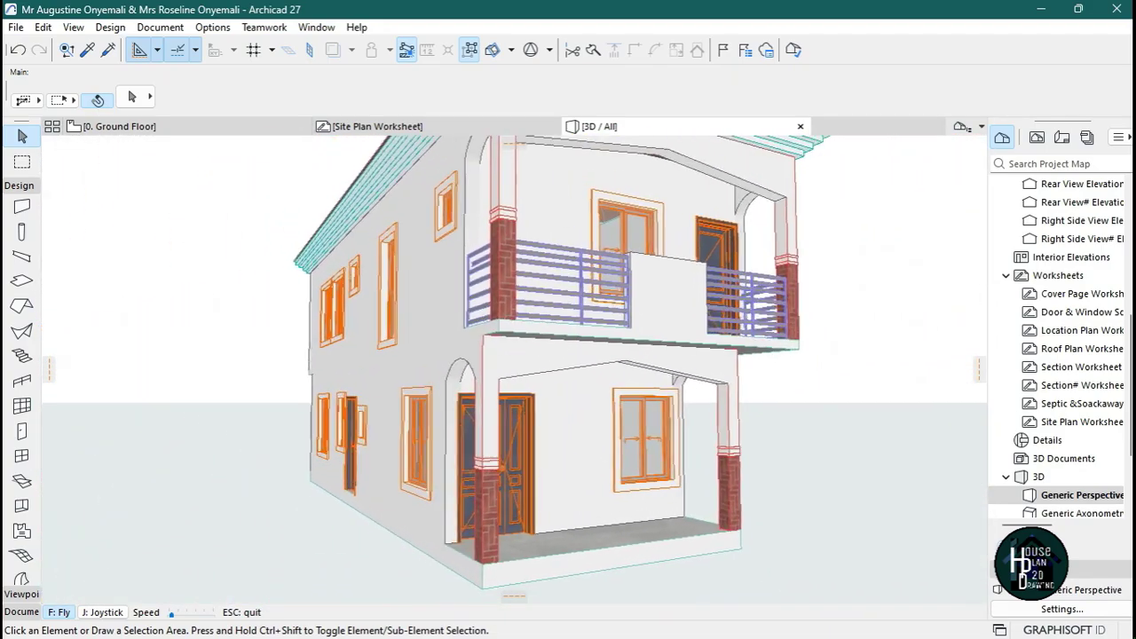
{"action": "key", "text": "Page_Up"}
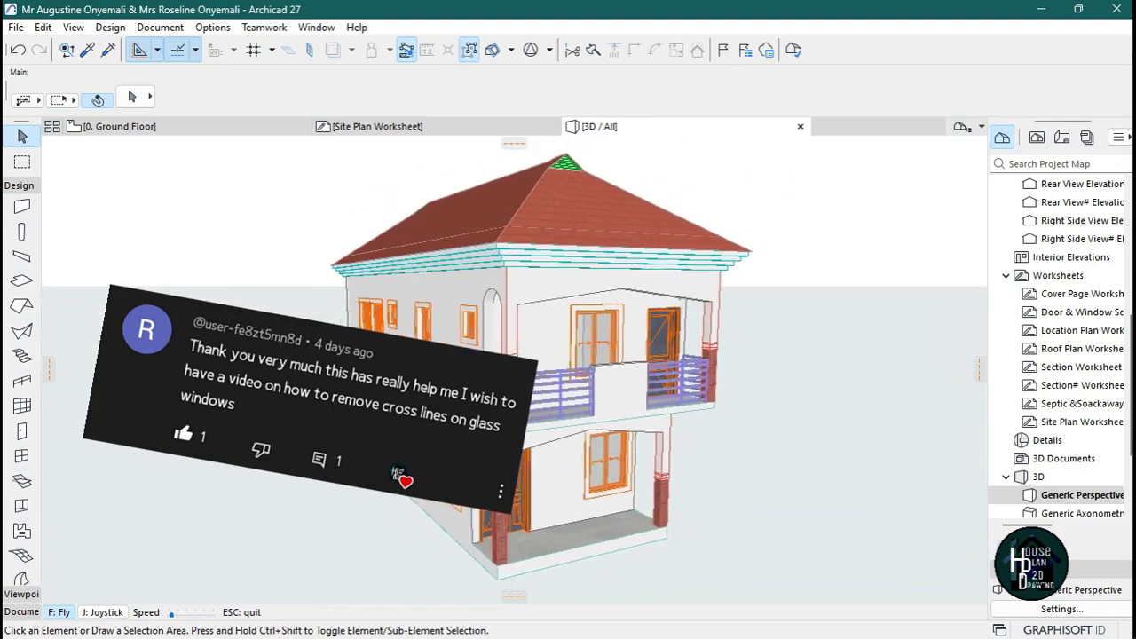
{"action": "key", "text": "Page_Down"}
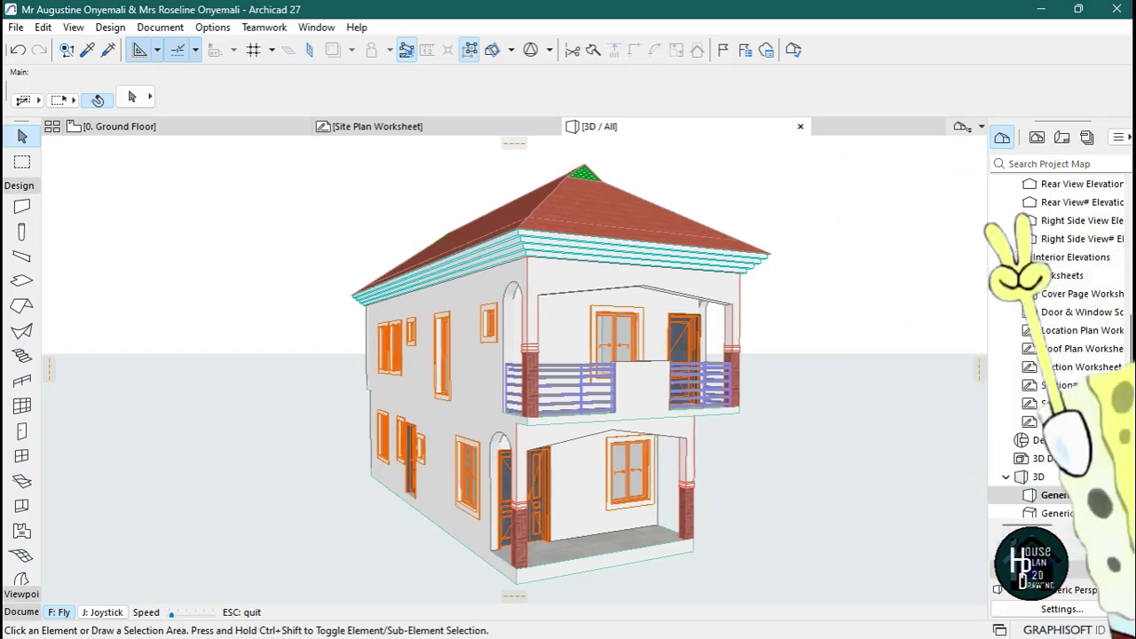
Step: Circle the house in 3D to examine the windows and doors on its side and rear walls
{"action": "key", "text": "Left"}
{"action": "key", "text": "Up"}
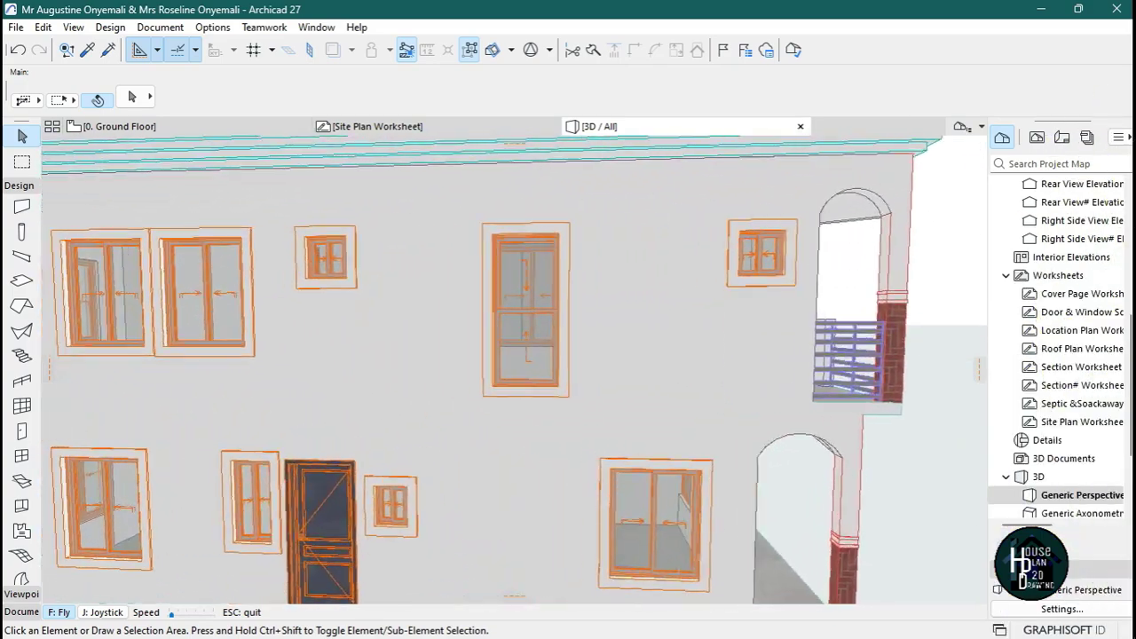
{"action": "key", "text": "Down"}
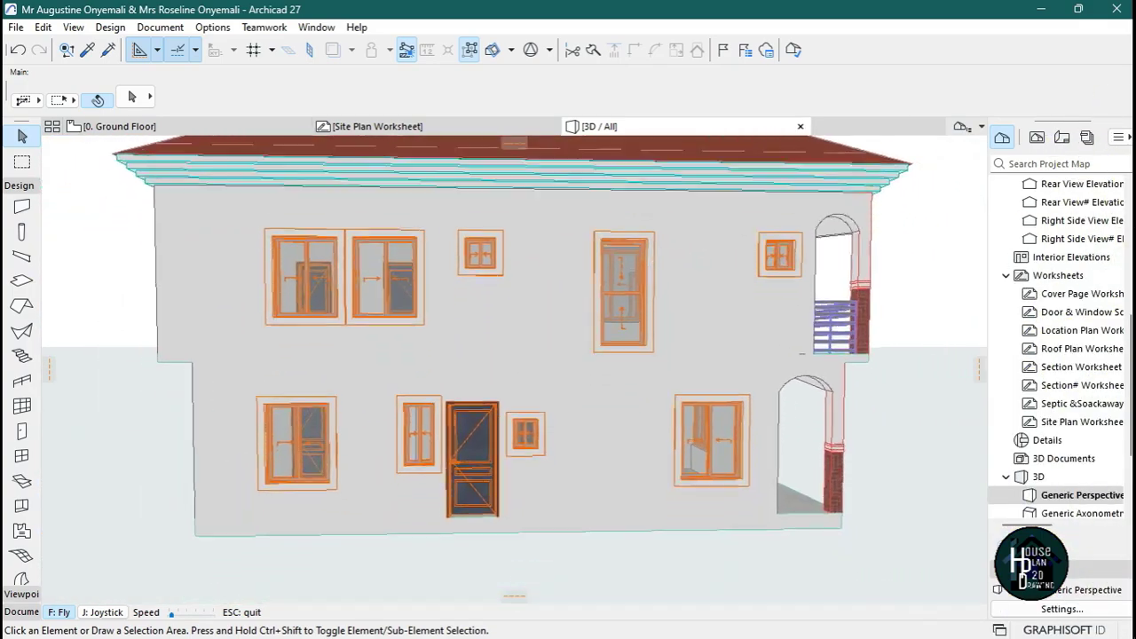
{"action": "key", "text": "Left"}
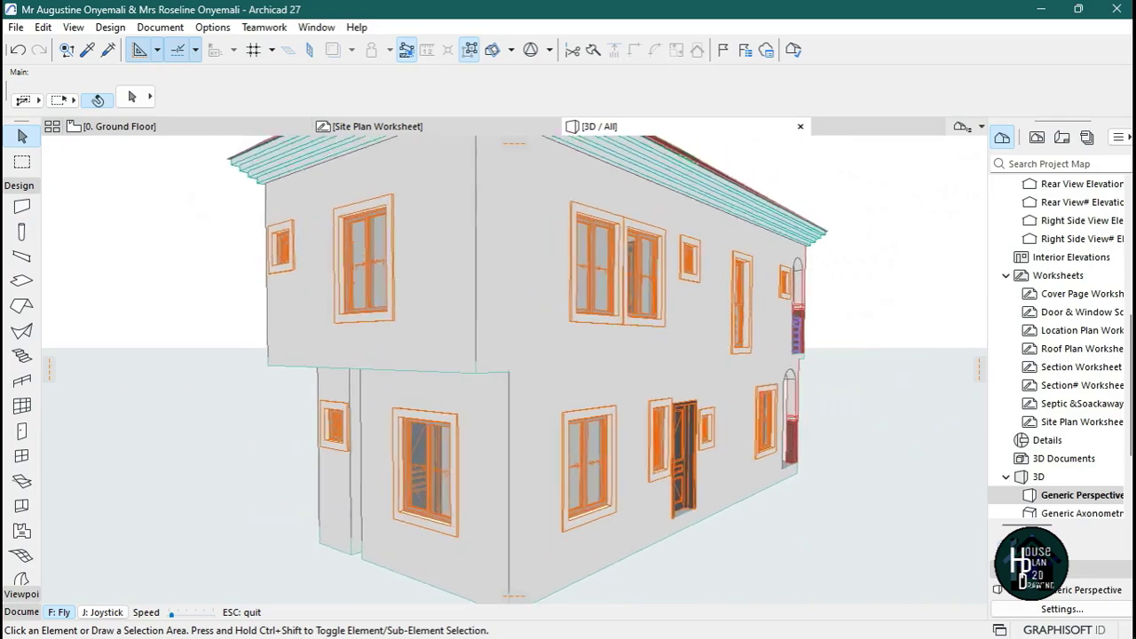
{"action": "key", "text": "Left"}
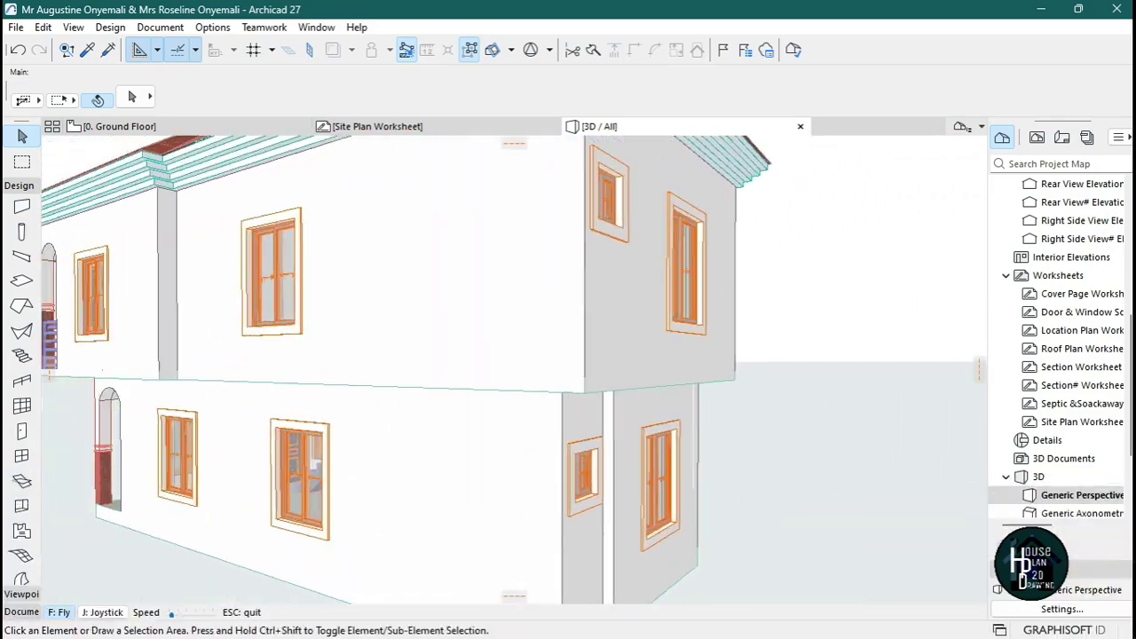
{"action": "key", "text": "Left"}
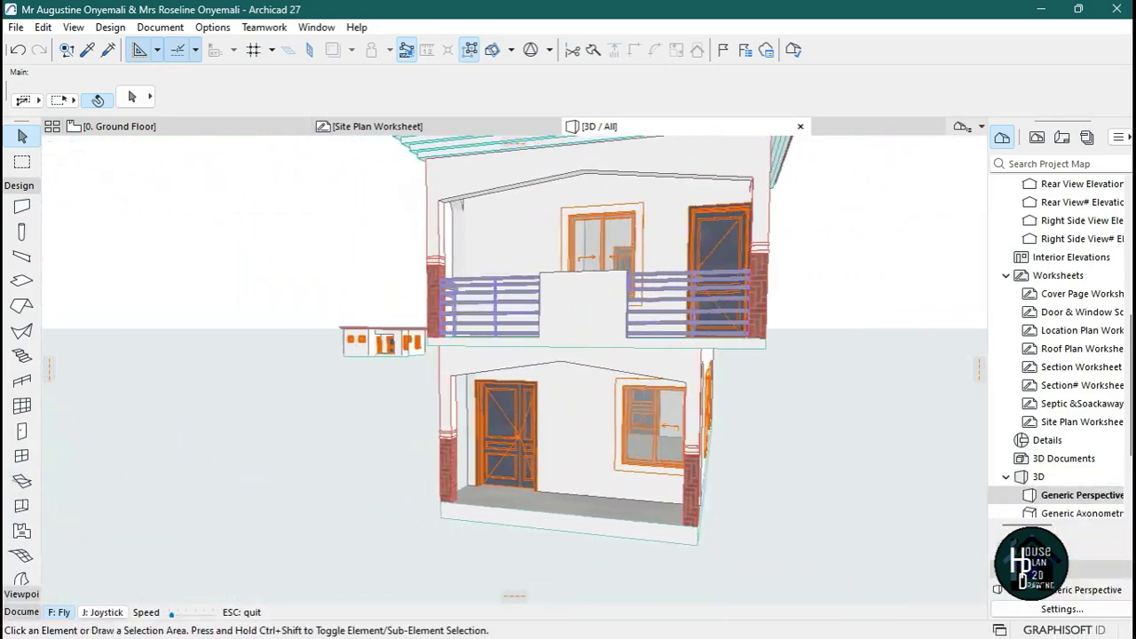
{"action": "key", "text": "Left"}
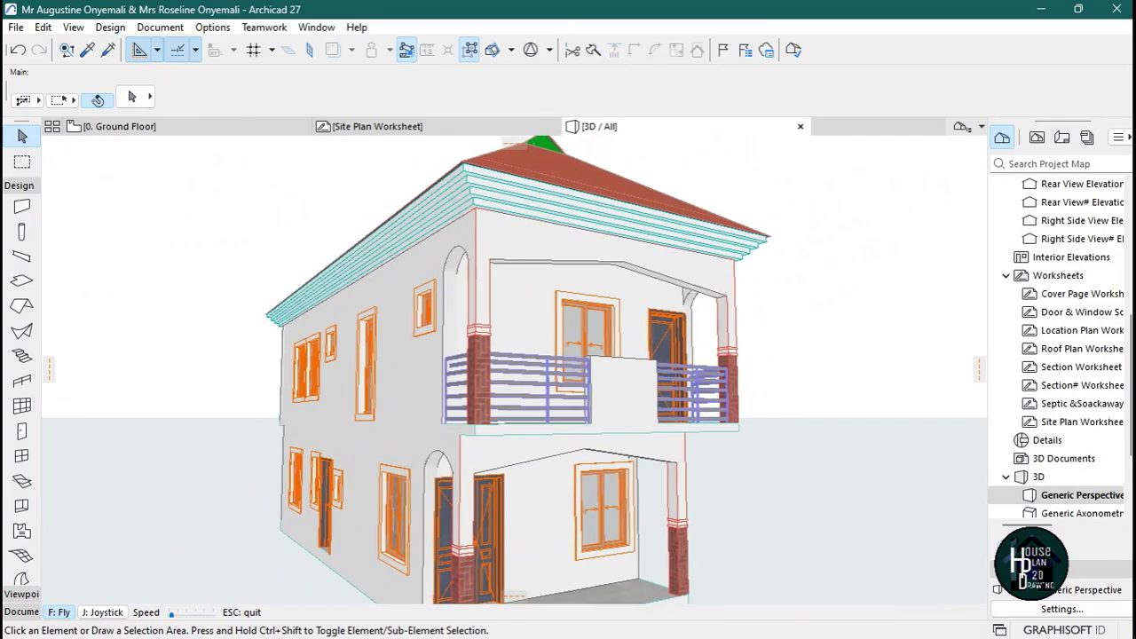
{"action": "key", "text": "Down"}
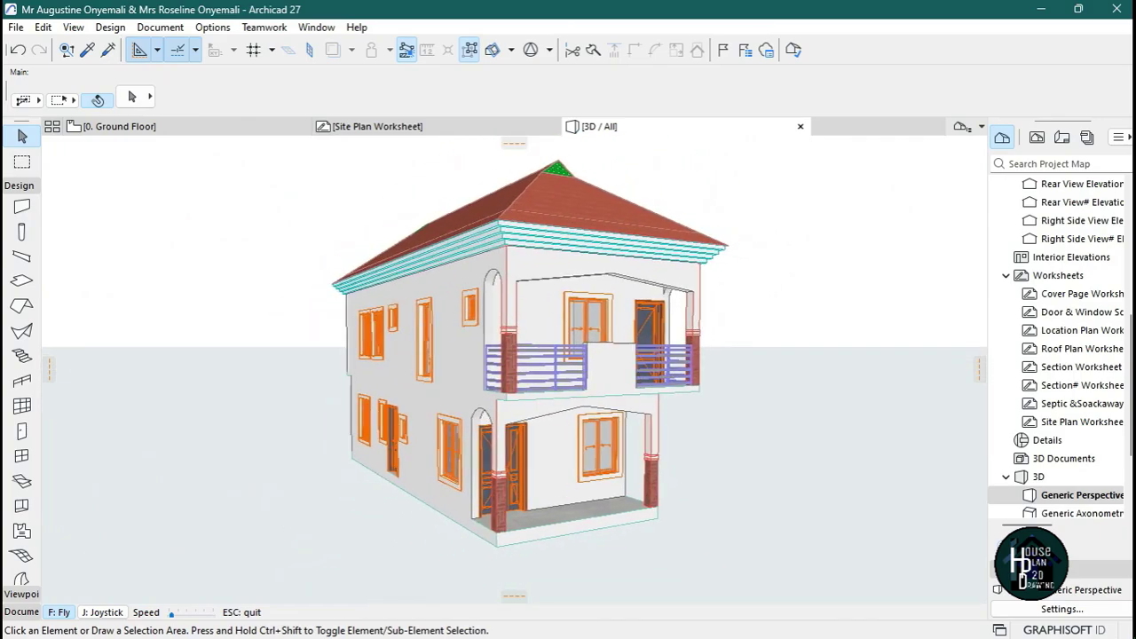
Step: Open the Opening Lines settings of the 2-sash sliding window on the ground-floor porch
{"action": "key", "text": "Right"}
{"action": "key", "text": "Up"}
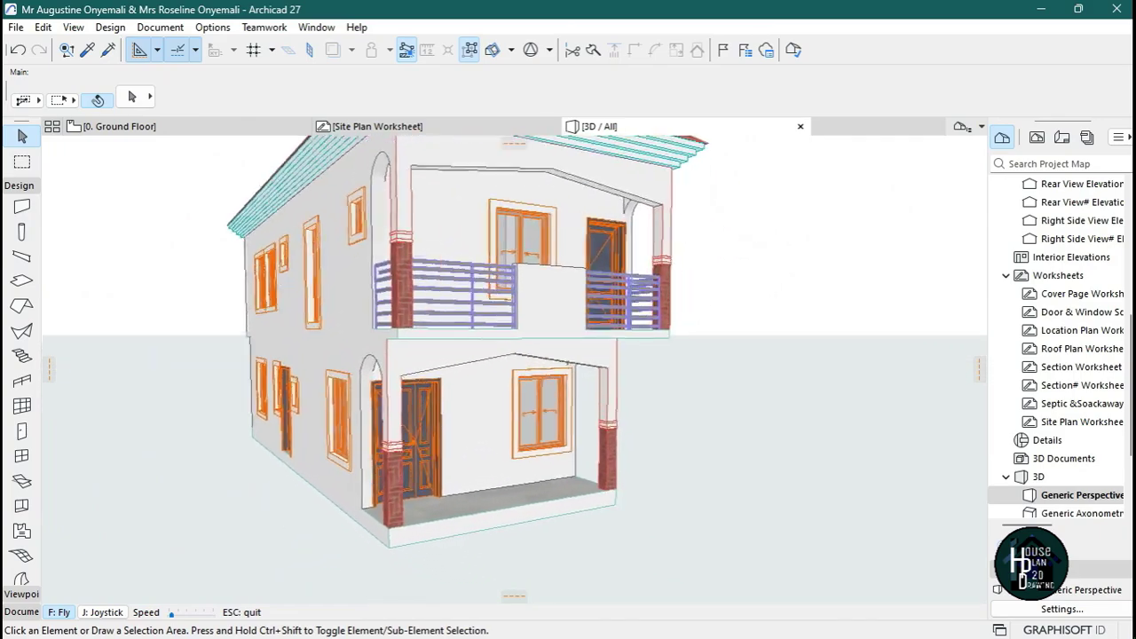
{"action": "key", "text": "Up"}
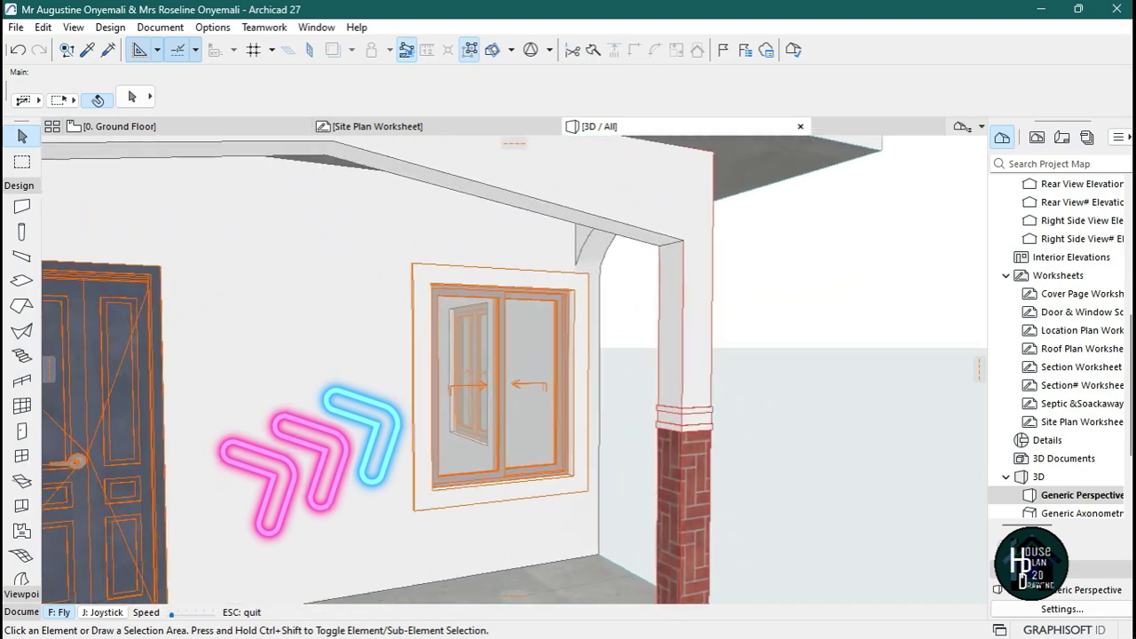
{"action": "key", "text": "Escape"}
{"action": "left_click", "coordinate": [536, 335]}
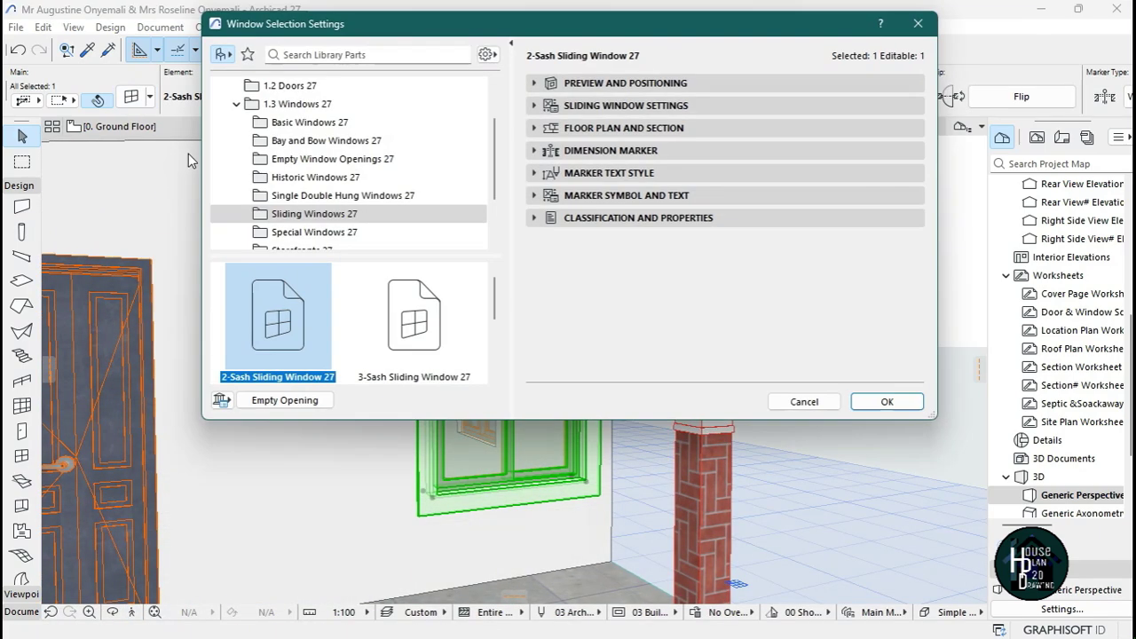
{"action": "left_click", "coordinate": [645, 106]}
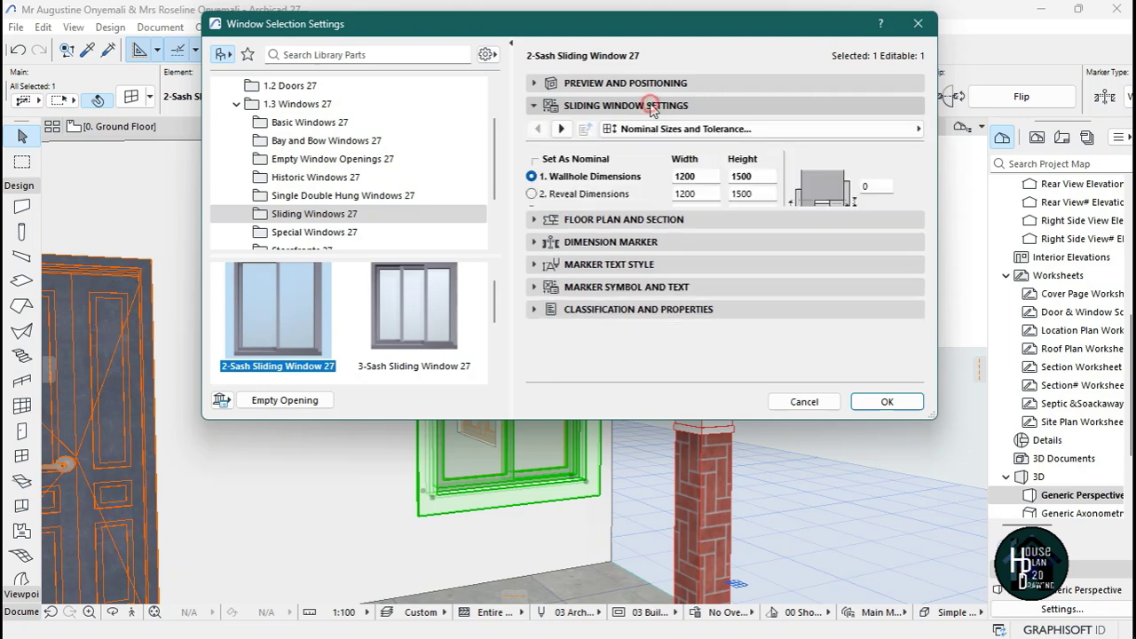
{"action": "left_click", "coordinate": [677, 130]}
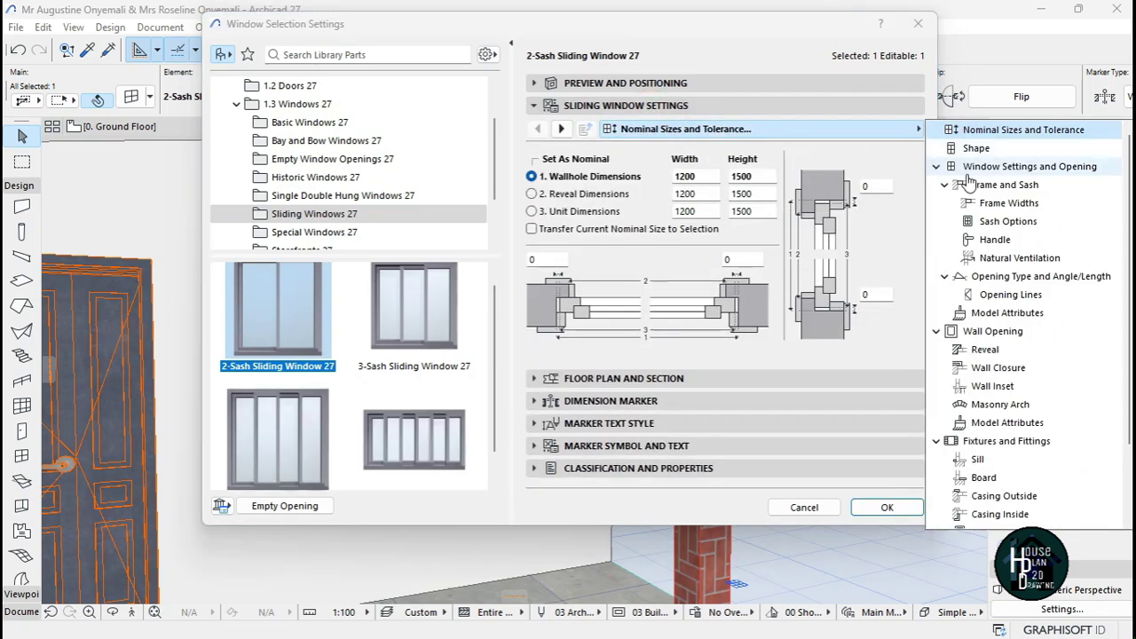
{"action": "left_click", "coordinate": [1002, 298]}
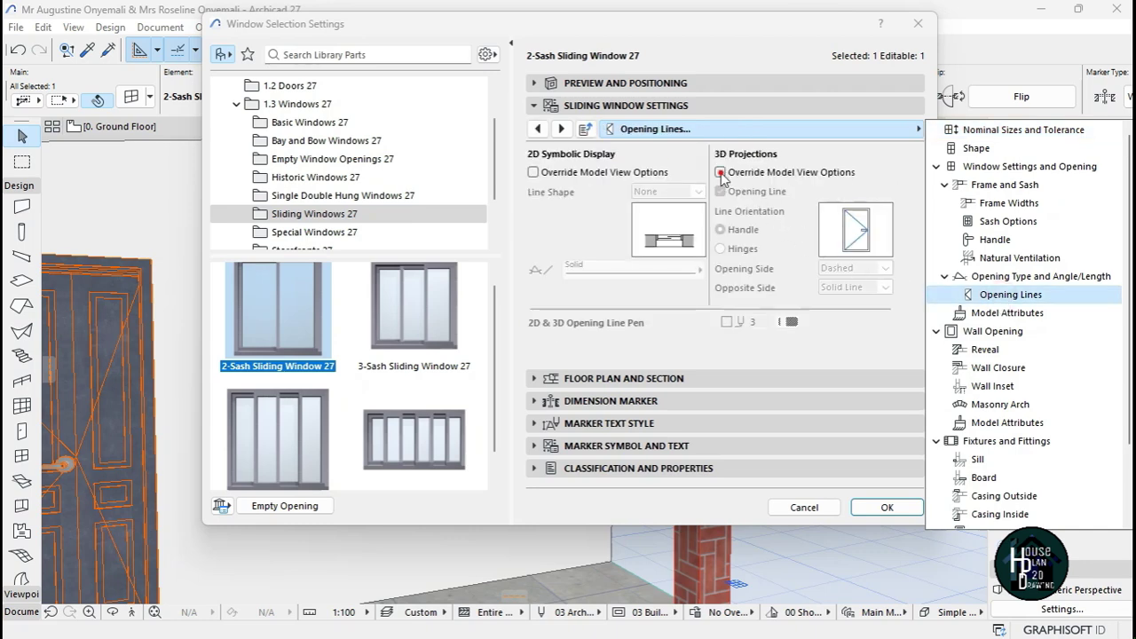
Step: Override the model view options for the window's 3D projections, switch off its opening line, and deselect the window
{"action": "left_click", "coordinate": [720, 173]}
{"action": "left_click", "coordinate": [720, 173]}
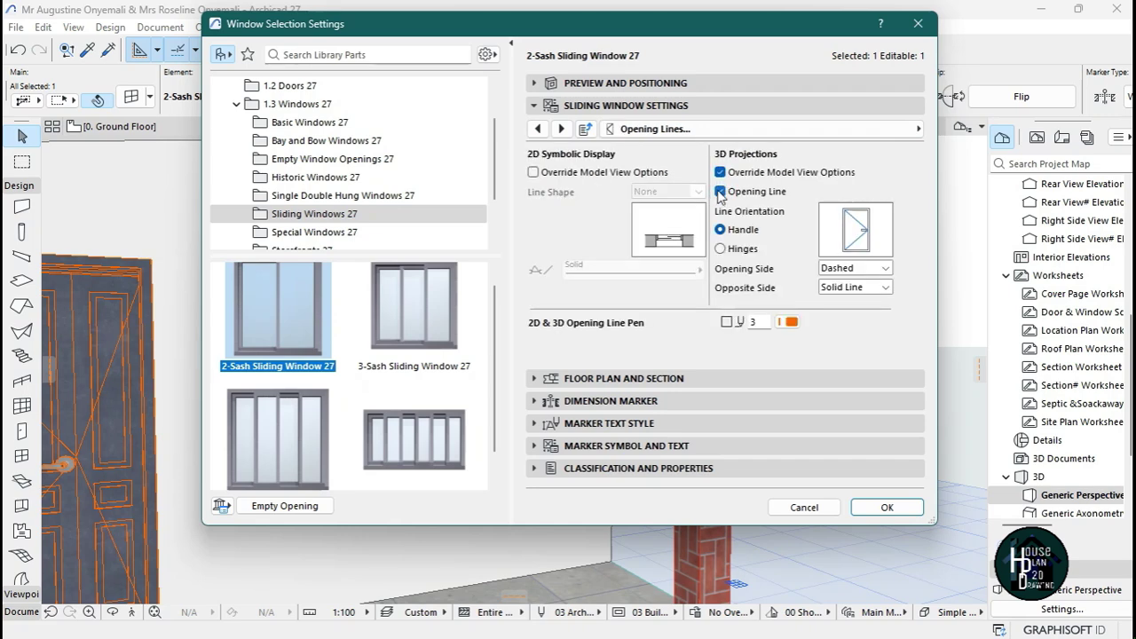
{"action": "left_click", "coordinate": [718, 191]}
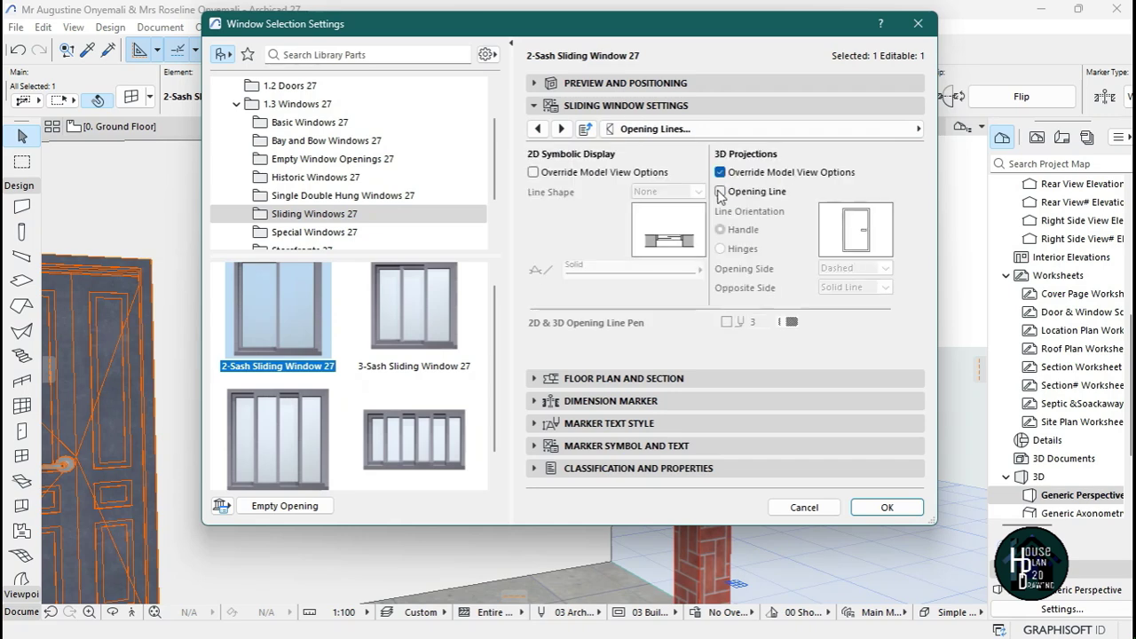
{"action": "left_click", "coordinate": [884, 509]}
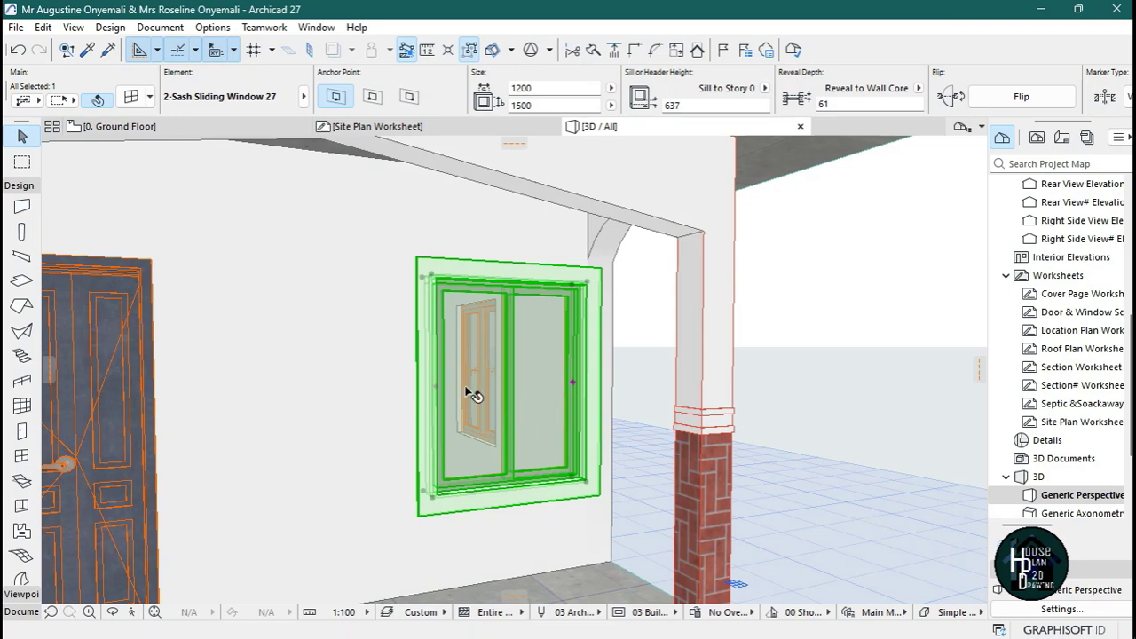
{"action": "key", "text": "Escape"}
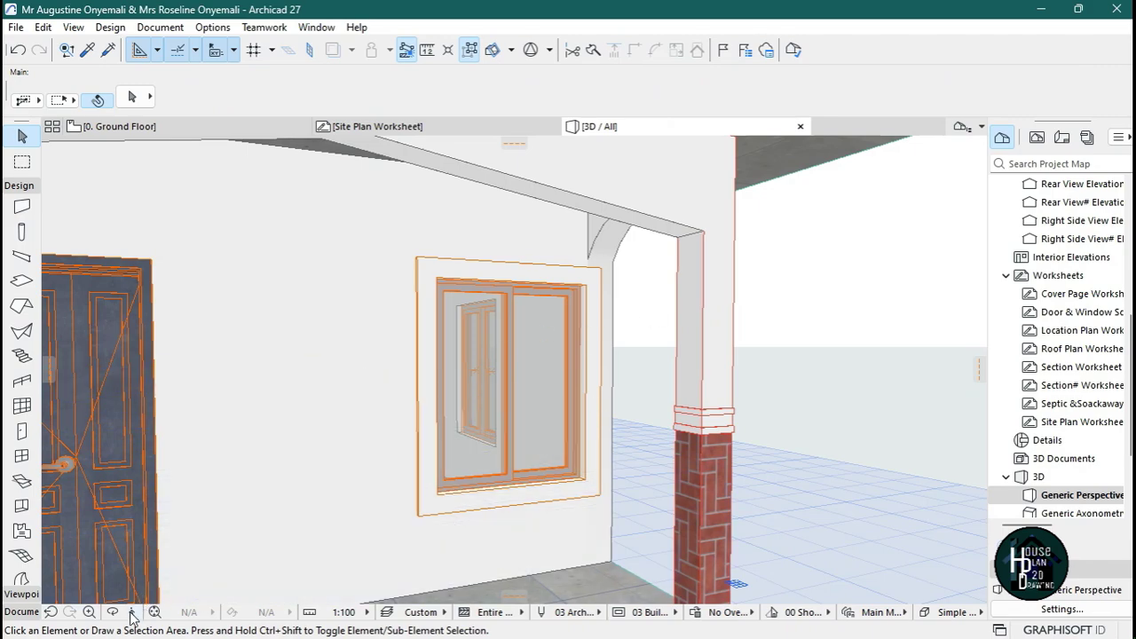
Step: Open the Opening Lines settings of the asymmetric double entrance door on the ground-floor porch
{"action": "key", "text": "shift+F3"}
{"action": "key", "text": "Down"}
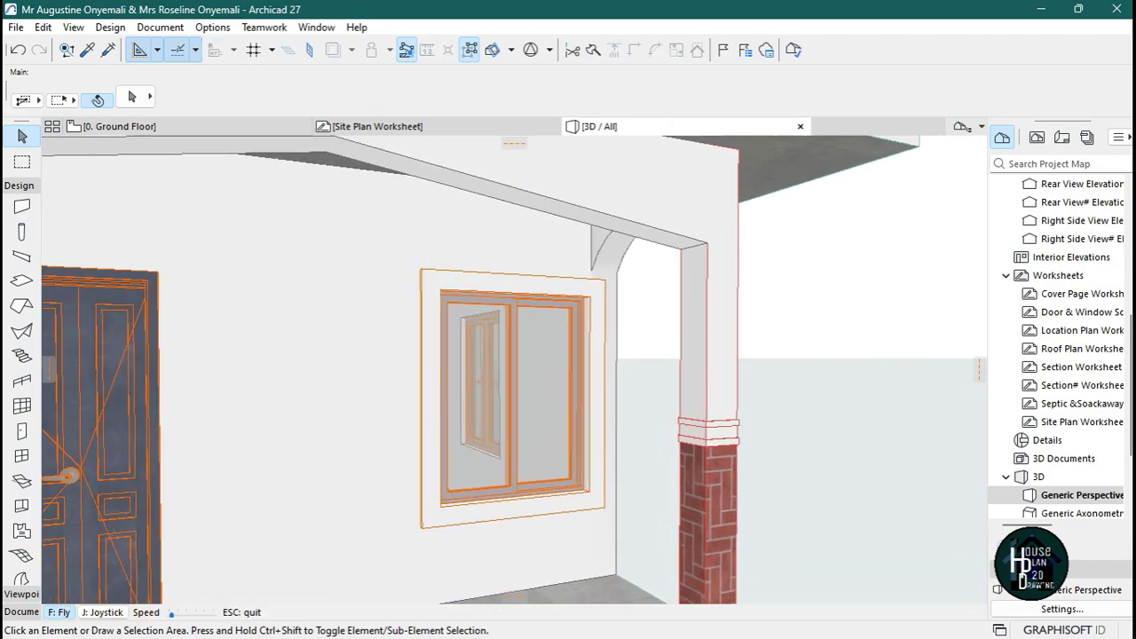
{"action": "key", "text": "Up"}
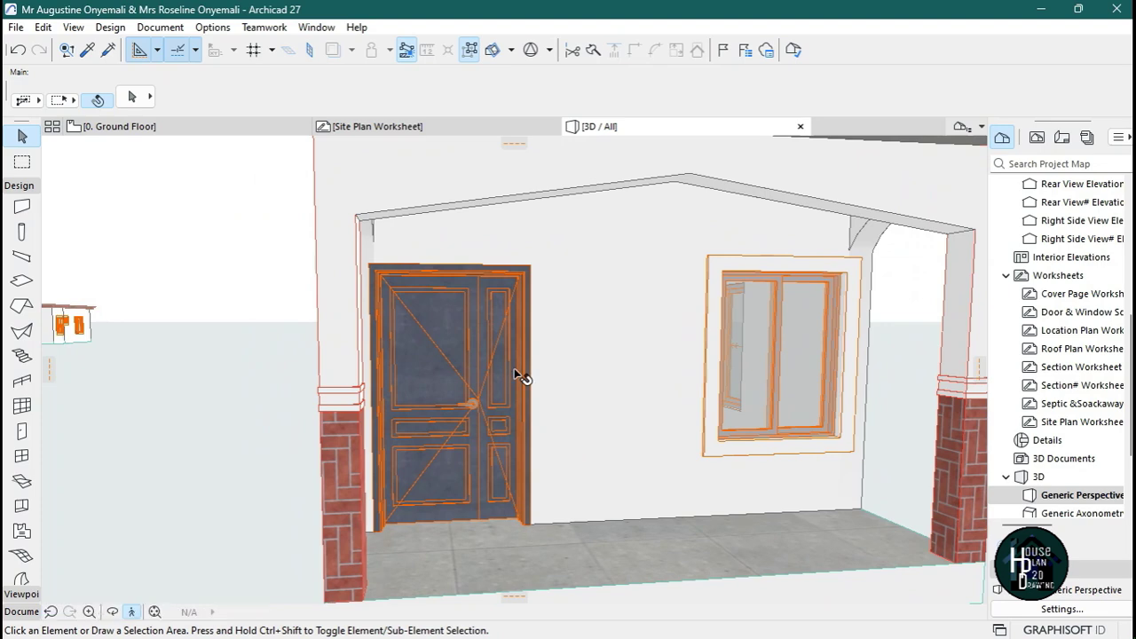
{"action": "key", "text": "Escape"}
{"action": "left_click", "coordinate": [473, 331]}
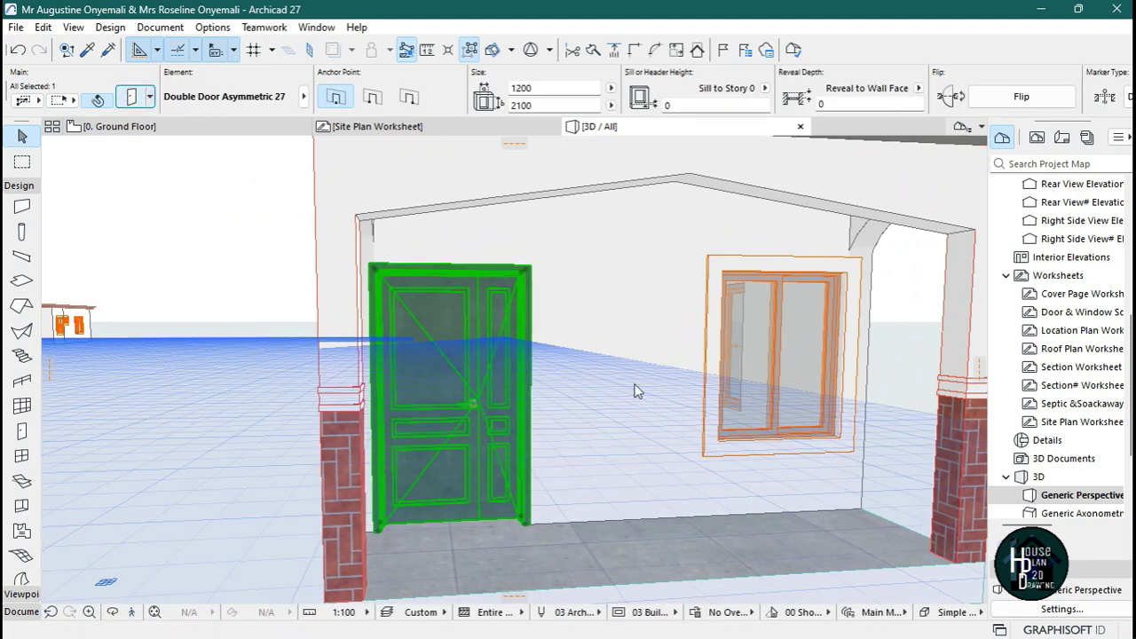
{"action": "scroll", "coordinate": [635, 332], "scroll_direction": "up", "scroll_amount": 1}
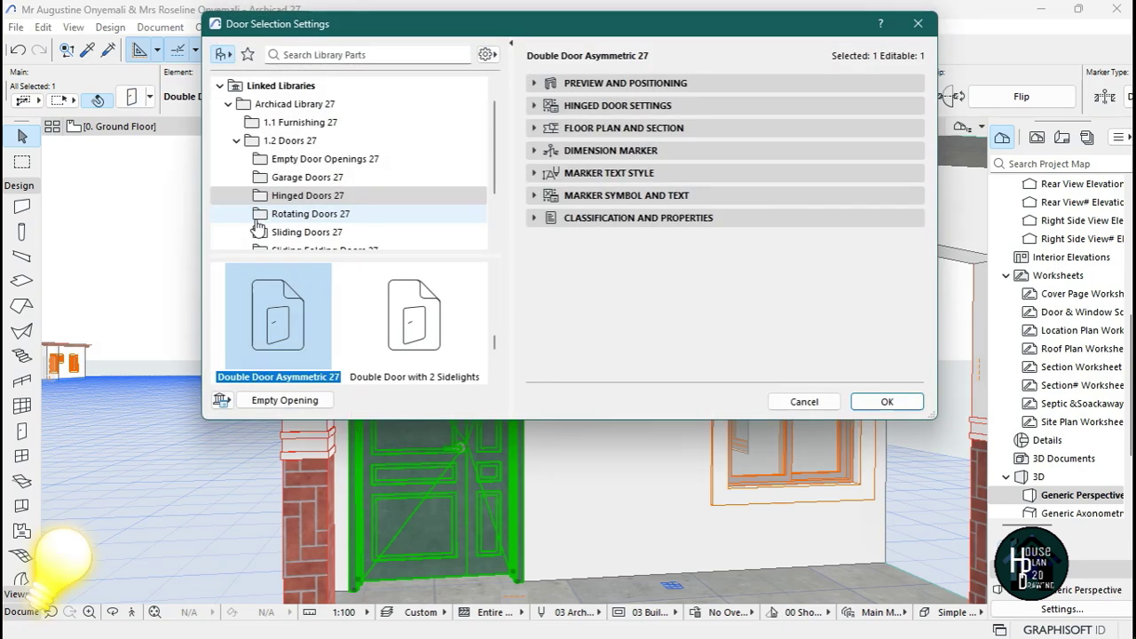
{"action": "left_click", "coordinate": [639, 106]}
{"action": "left_click", "coordinate": [728, 129]}
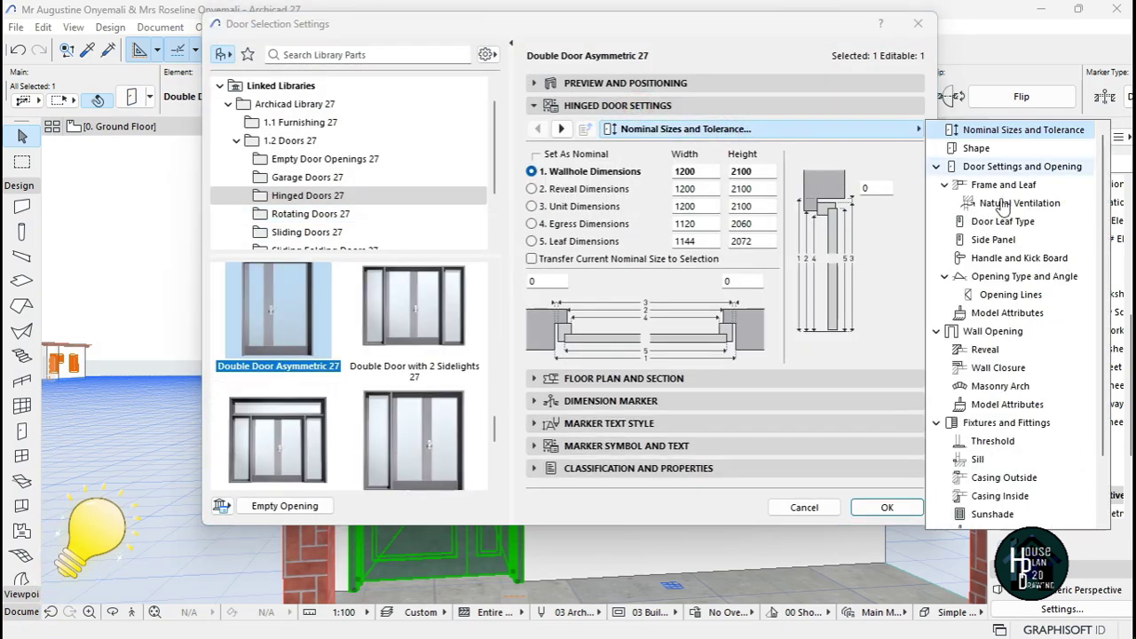
{"action": "left_click", "coordinate": [1036, 295]}
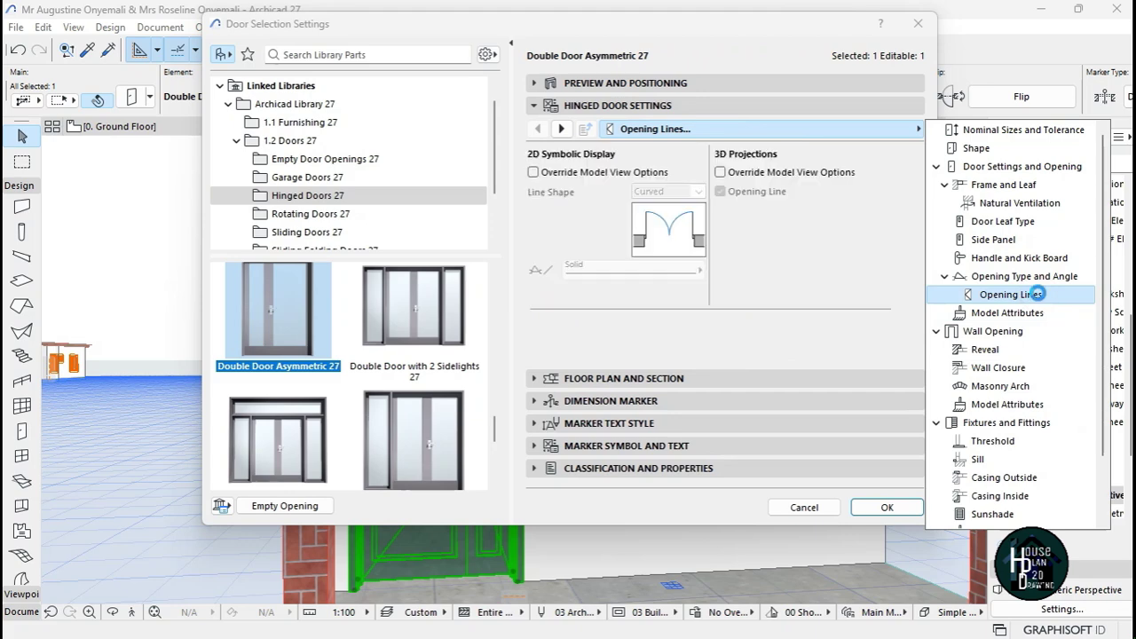
Step: Override the model view options for the door's 3D projections, switch off its opening line, and return to exploring the model
{"action": "left_click", "coordinate": [720, 175]}
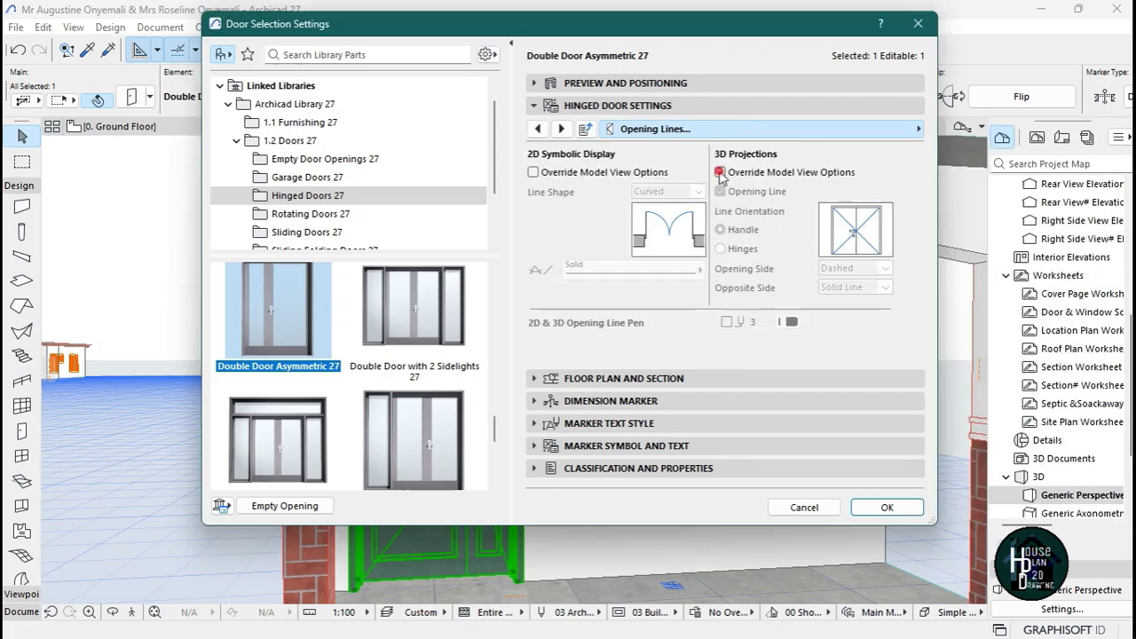
{"action": "left_click", "coordinate": [720, 173]}
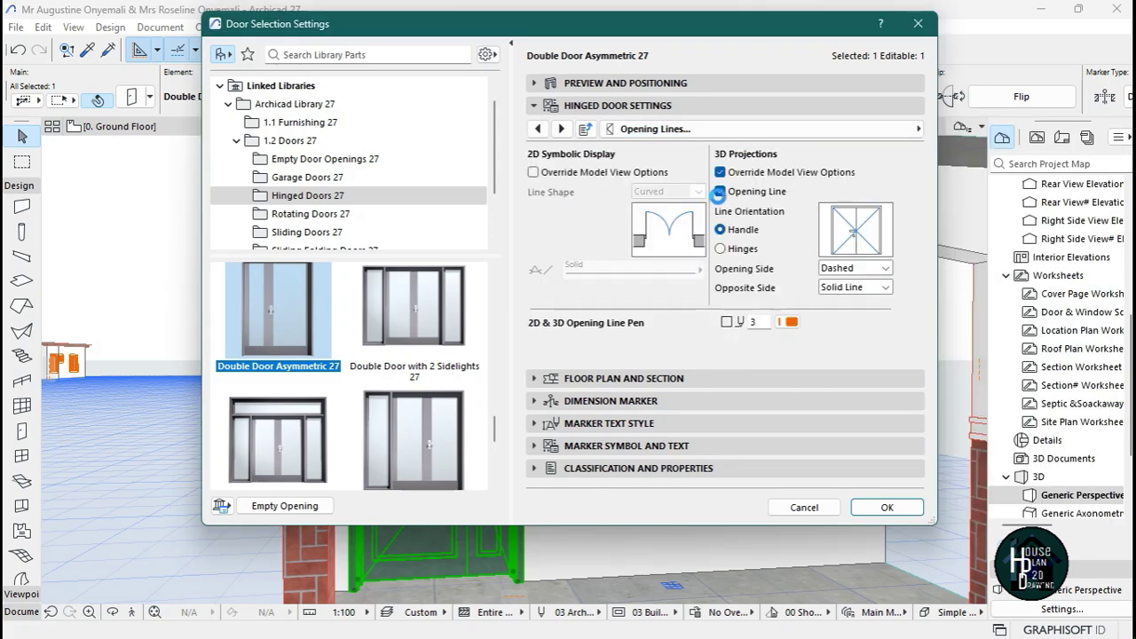
{"action": "left_click", "coordinate": [721, 192]}
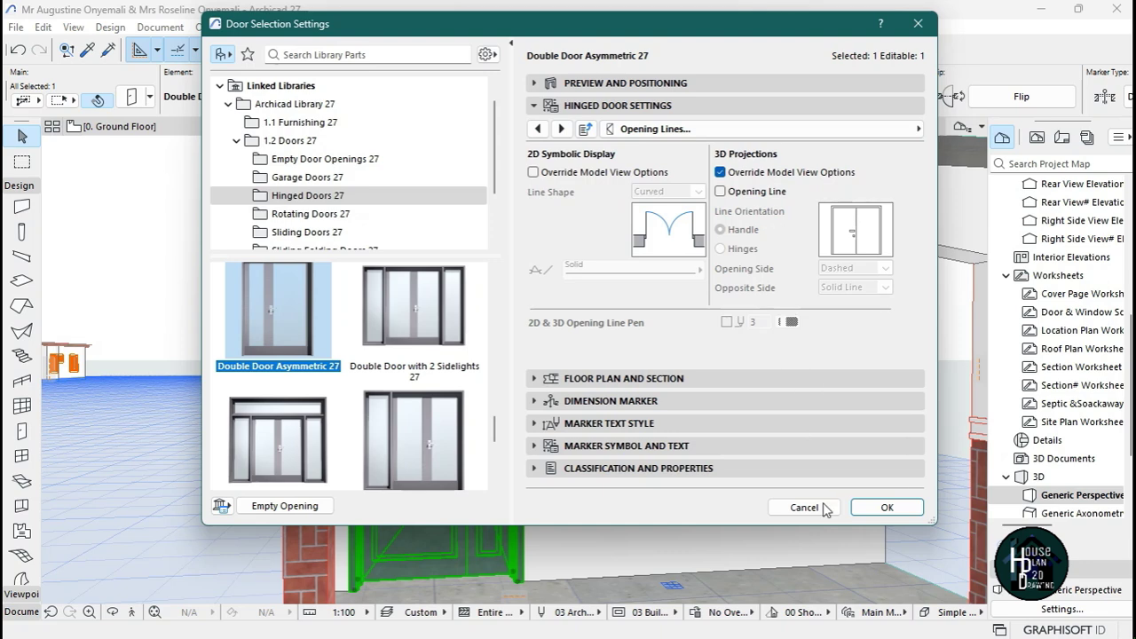
{"action": "left_click", "coordinate": [878, 506]}
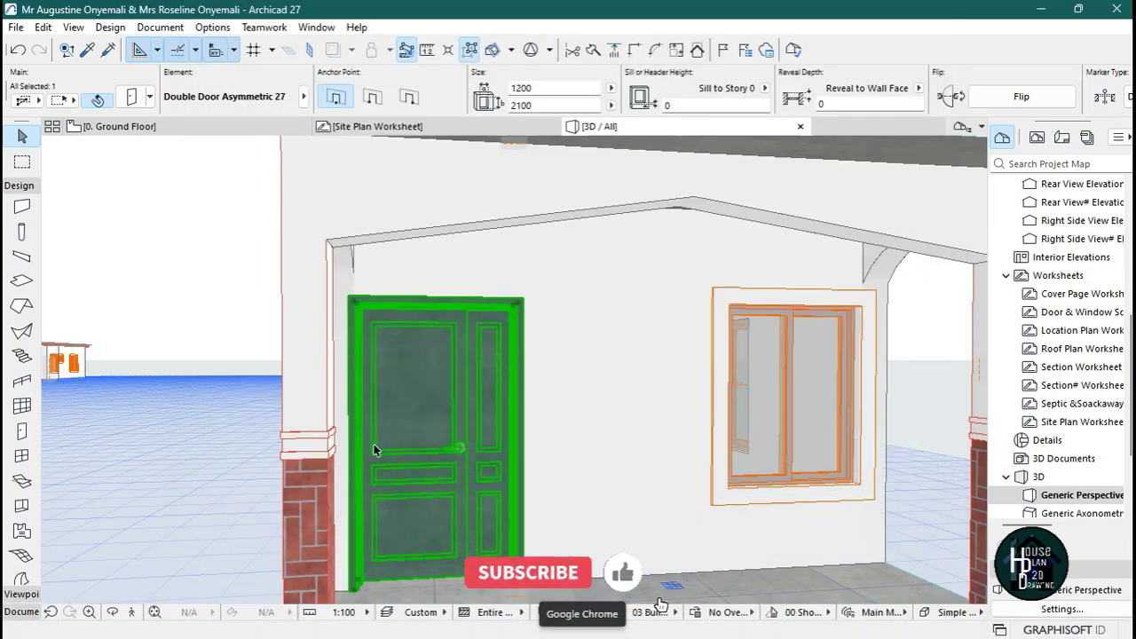
{"action": "left_click", "coordinate": [208, 535]}
{"action": "left_click", "coordinate": [134, 613]}
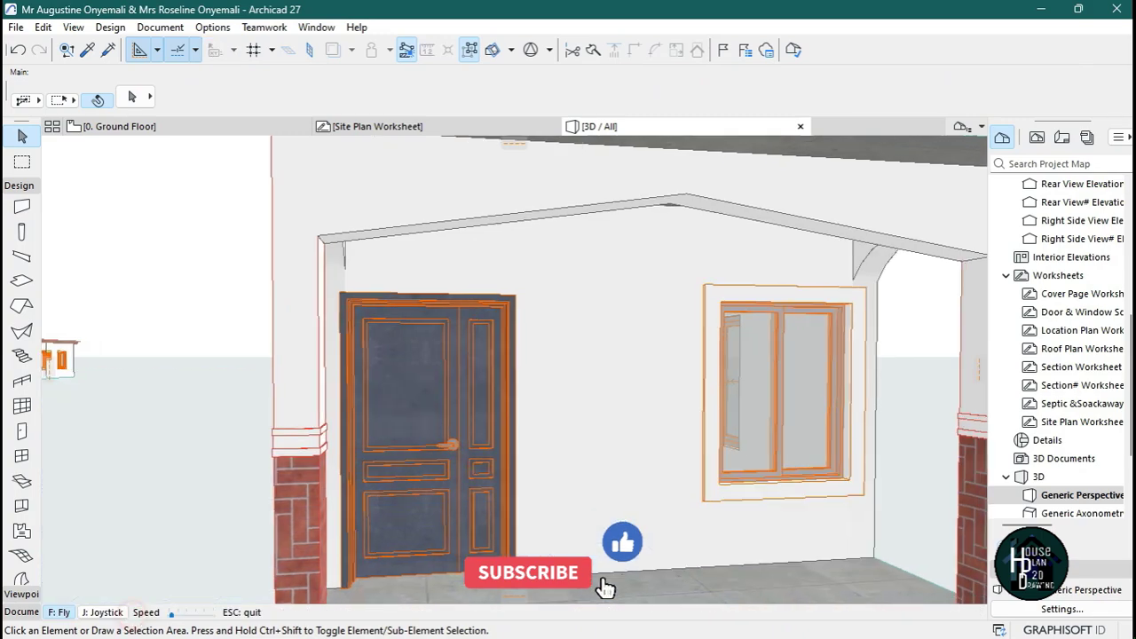
Step: Draw a straight single-segment test wall on the ground in front of the ground-floor porch
{"action": "key", "text": "Down"}
{"action": "key", "text": "Down"}
{"action": "key", "text": "Up"}
{"action": "key", "text": "Up"}
{"action": "key", "text": "Up"}
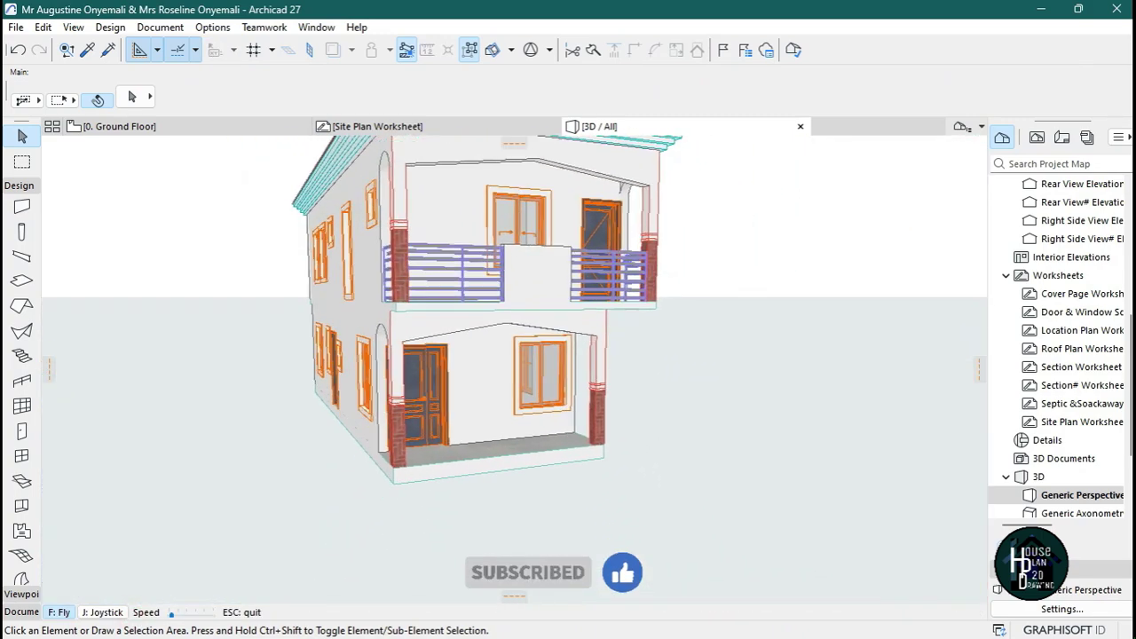
{"action": "key", "text": "Escape"}
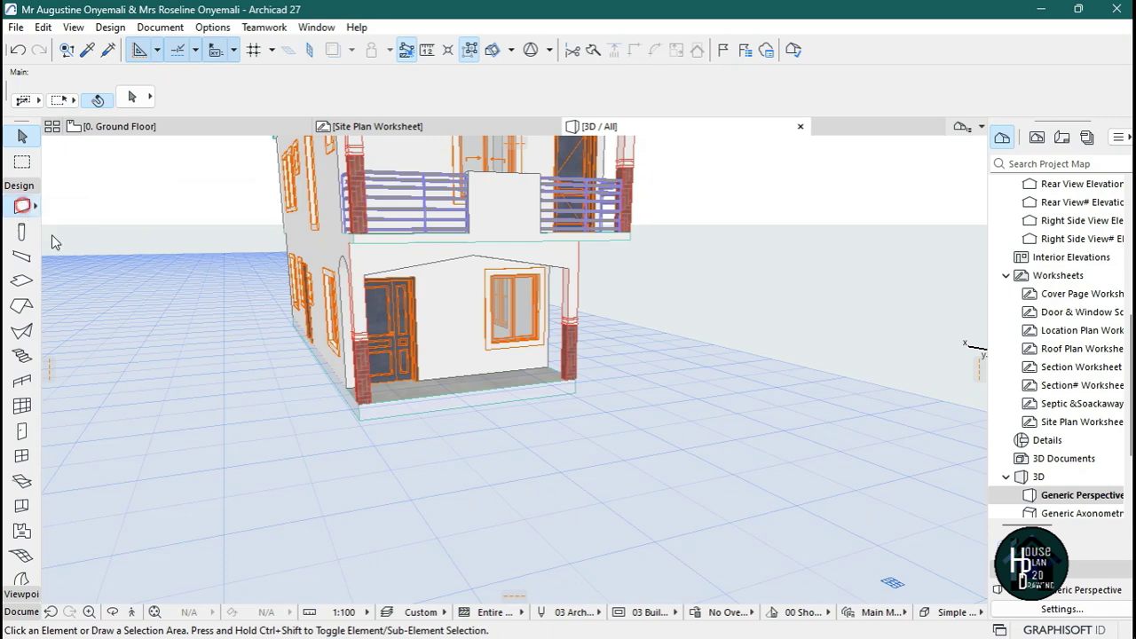
{"action": "left_click", "coordinate": [375, 545]}
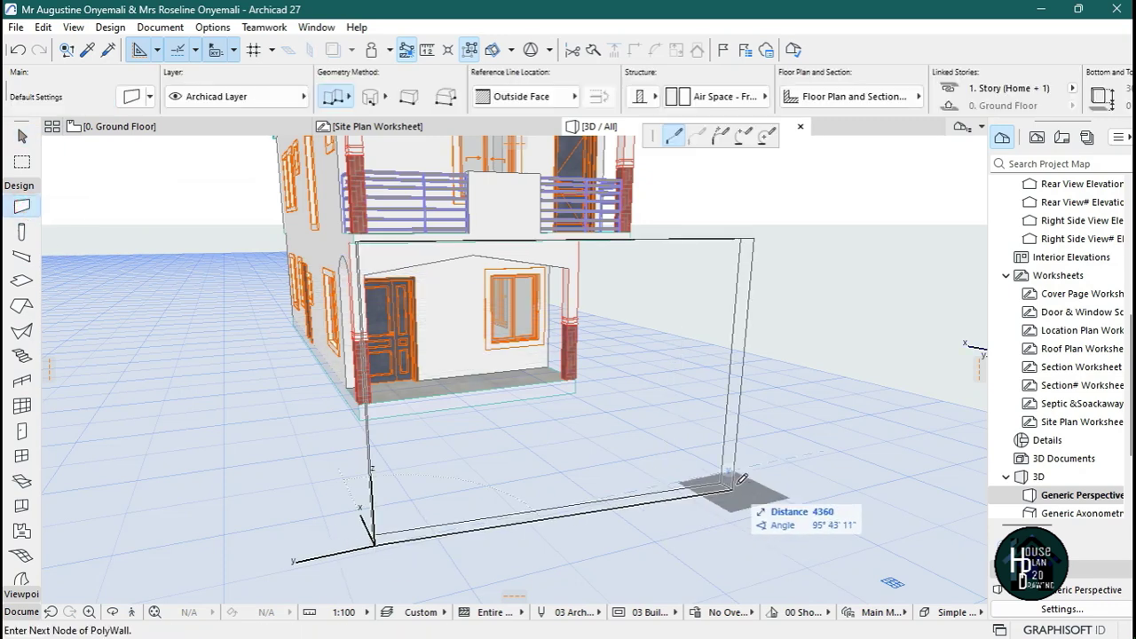
{"action": "double_click", "coordinate": [755, 465]}
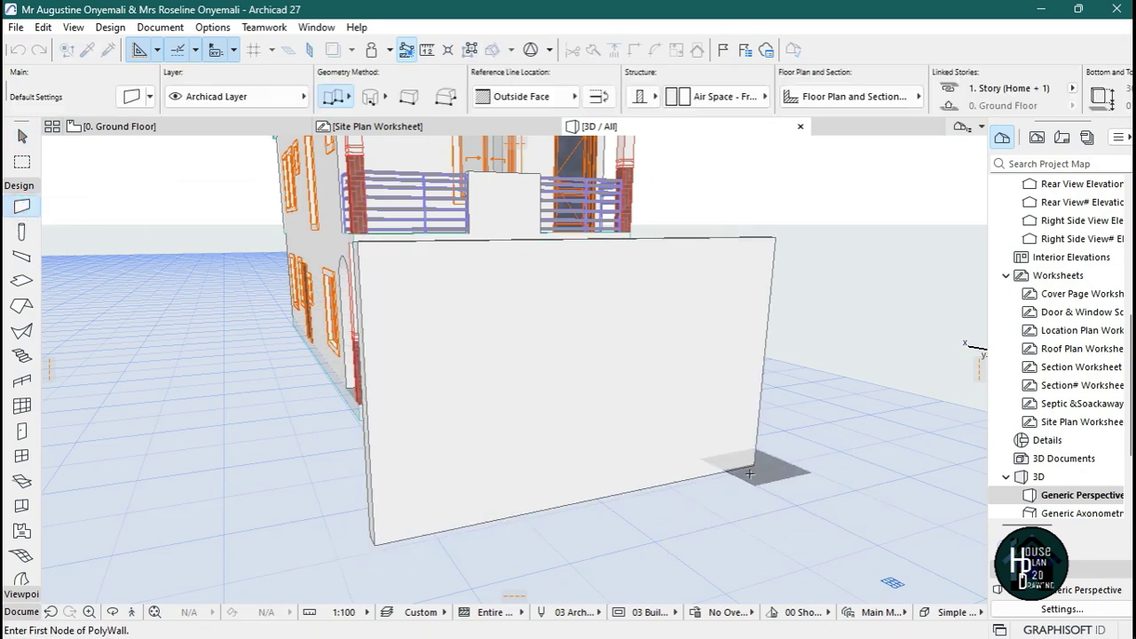
{"action": "key", "text": "Escape"}
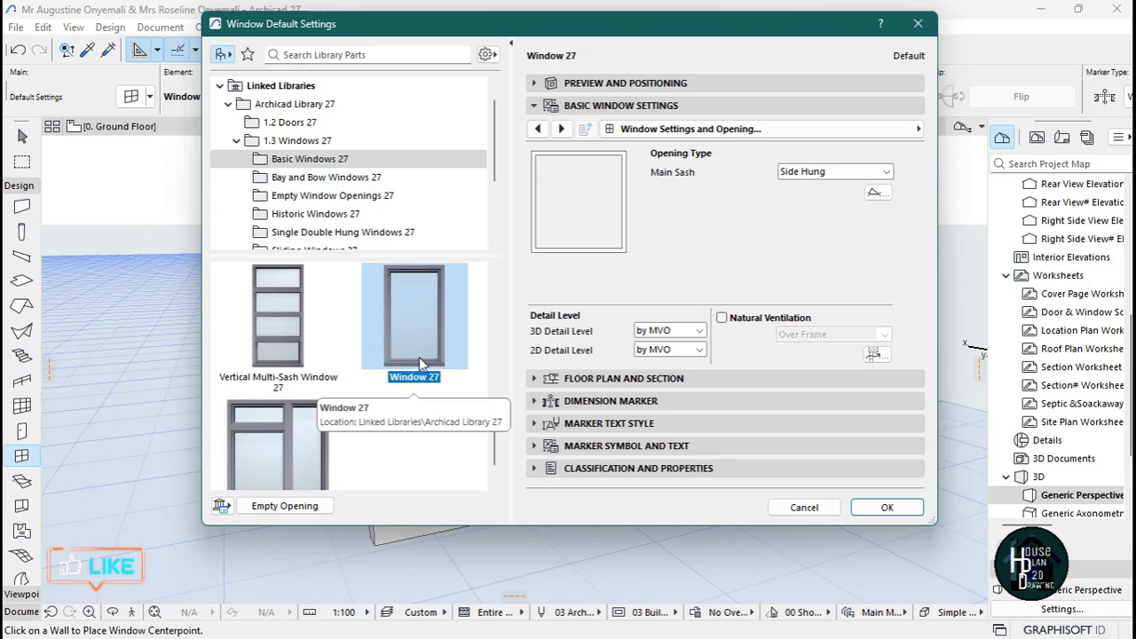
Step: Choose Window 27 from Basic Windows 27 and place it, 900 × 1500 mm, near the middle of the test wall
{"action": "left_click", "coordinate": [335, 177]}
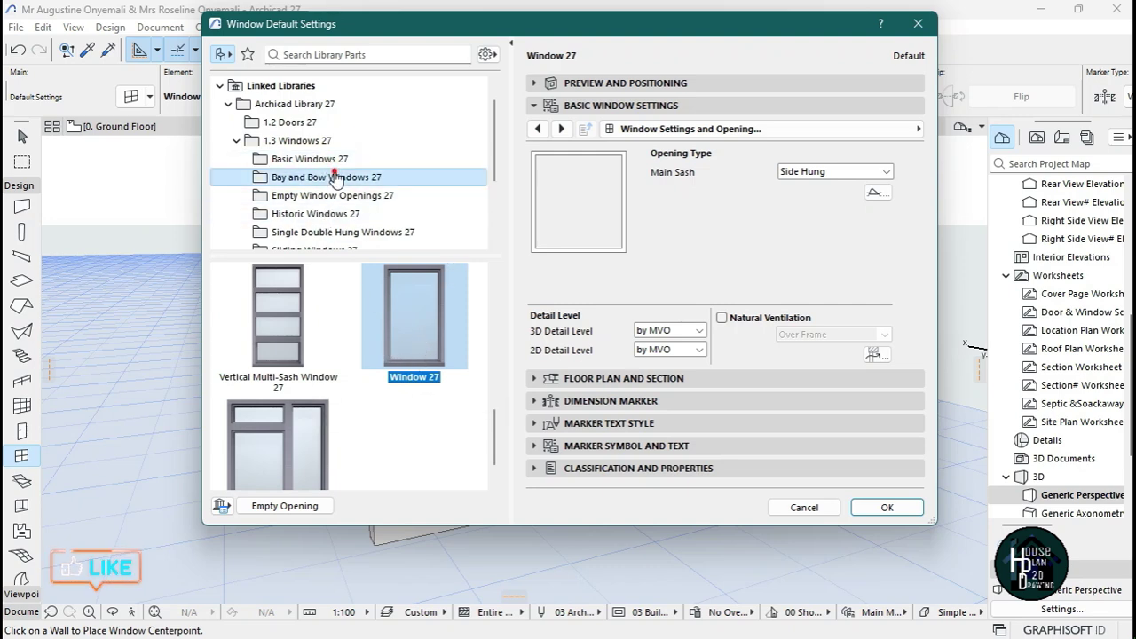
{"action": "left_click", "coordinate": [328, 165]}
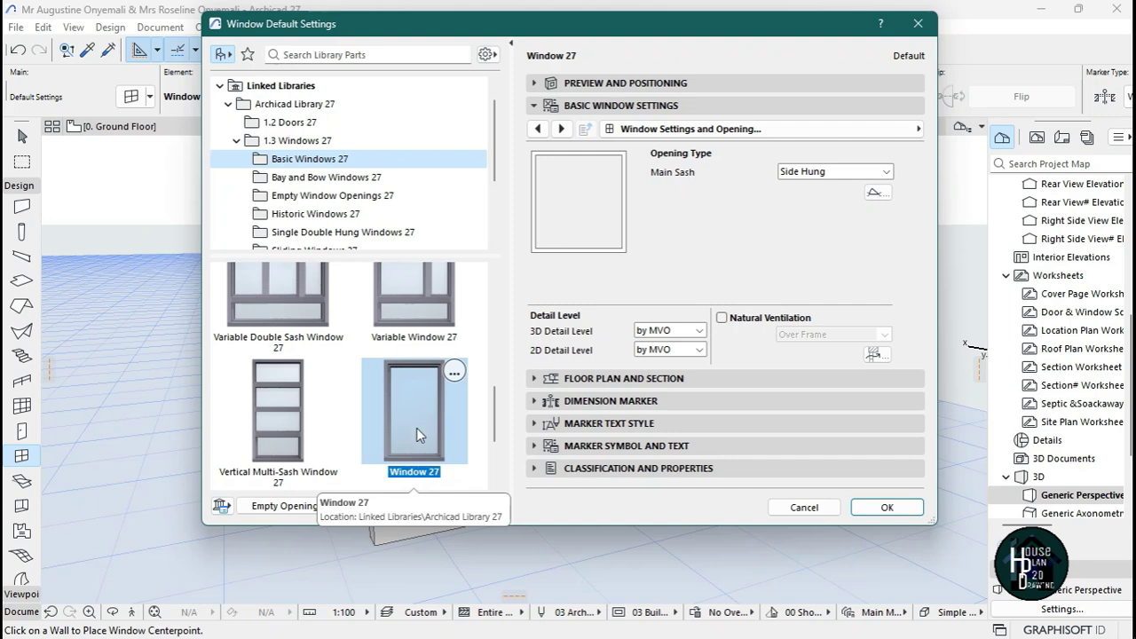
{"action": "left_click", "coordinate": [888, 507]}
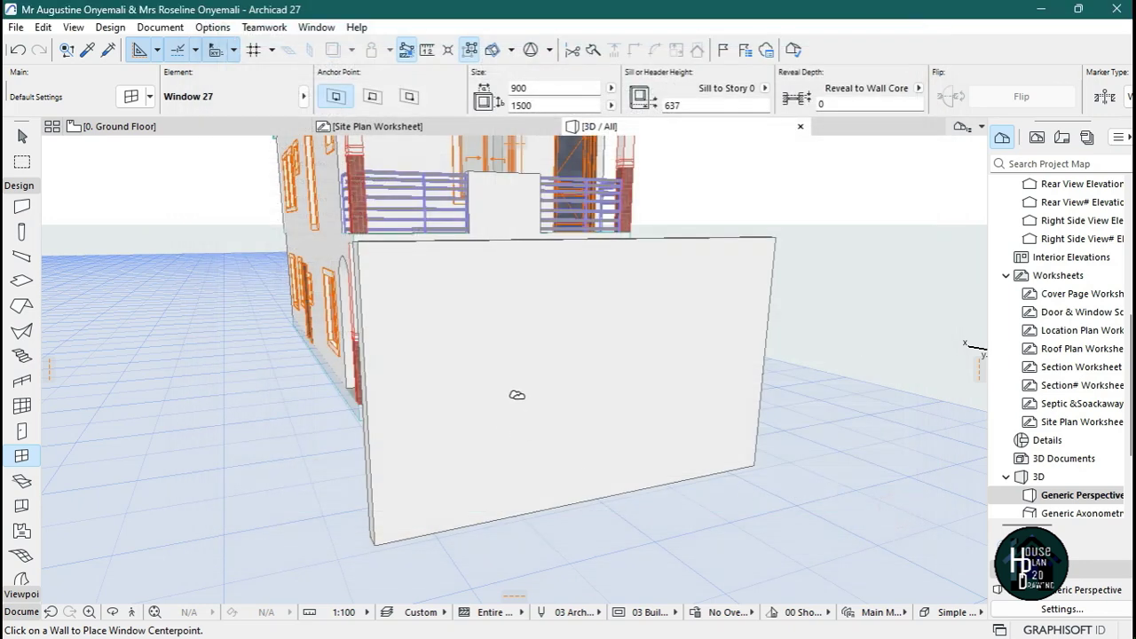
{"action": "left_click", "coordinate": [581, 504]}
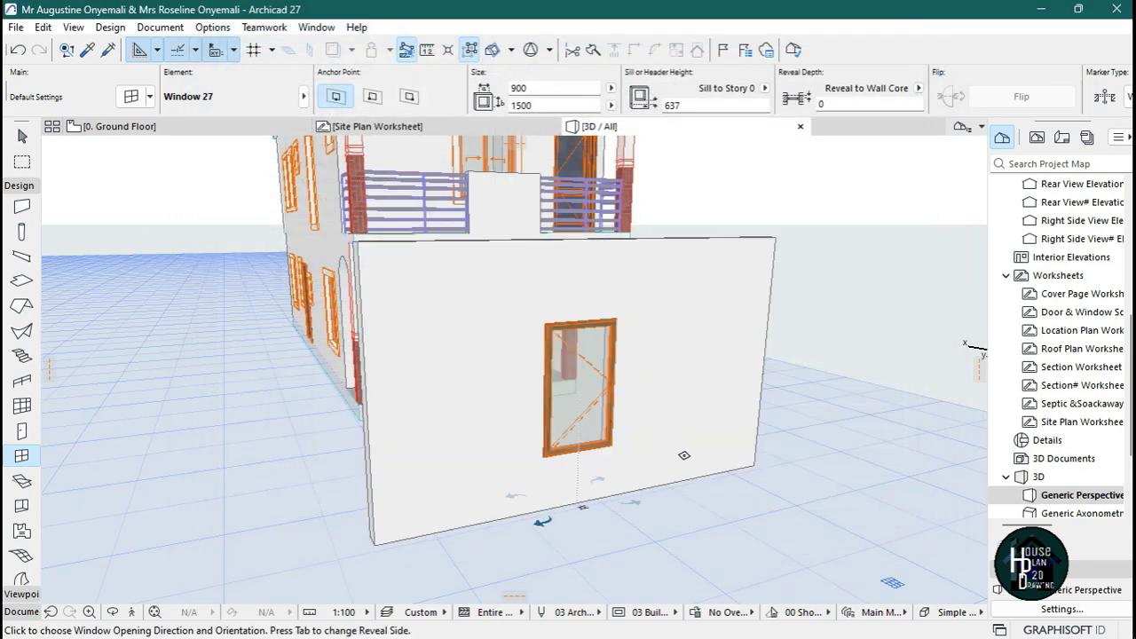
{"action": "left_click", "coordinate": [712, 480]}
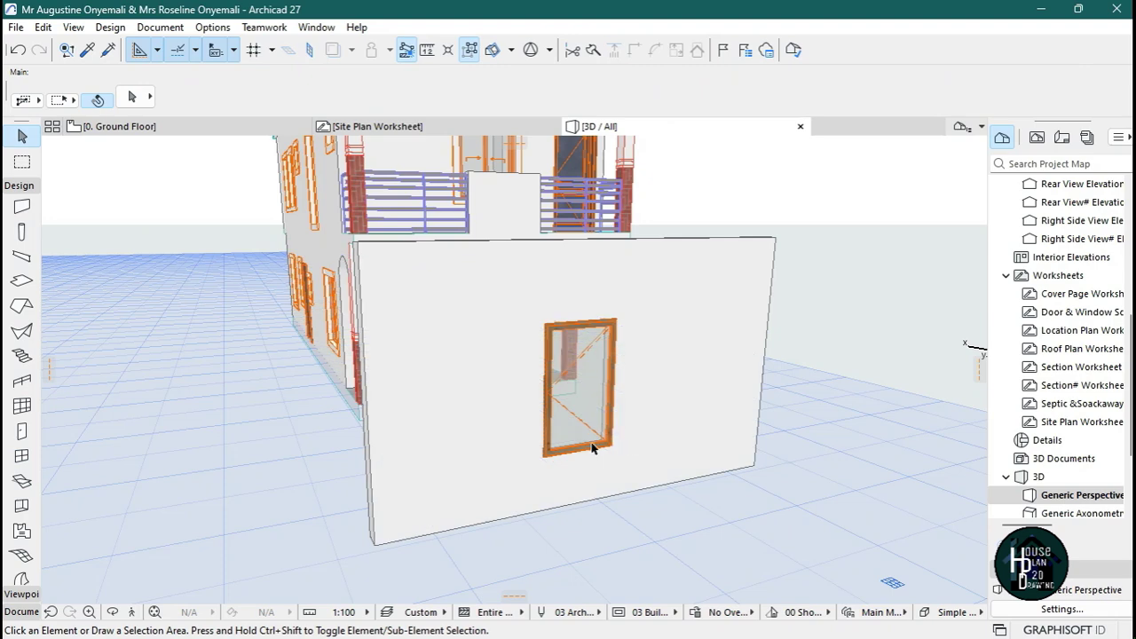
Step: Inspect the test wall's window up close and open its Opening Lines settings
{"action": "left_click", "coordinate": [133, 612]}
{"action": "key", "text": "Up"}
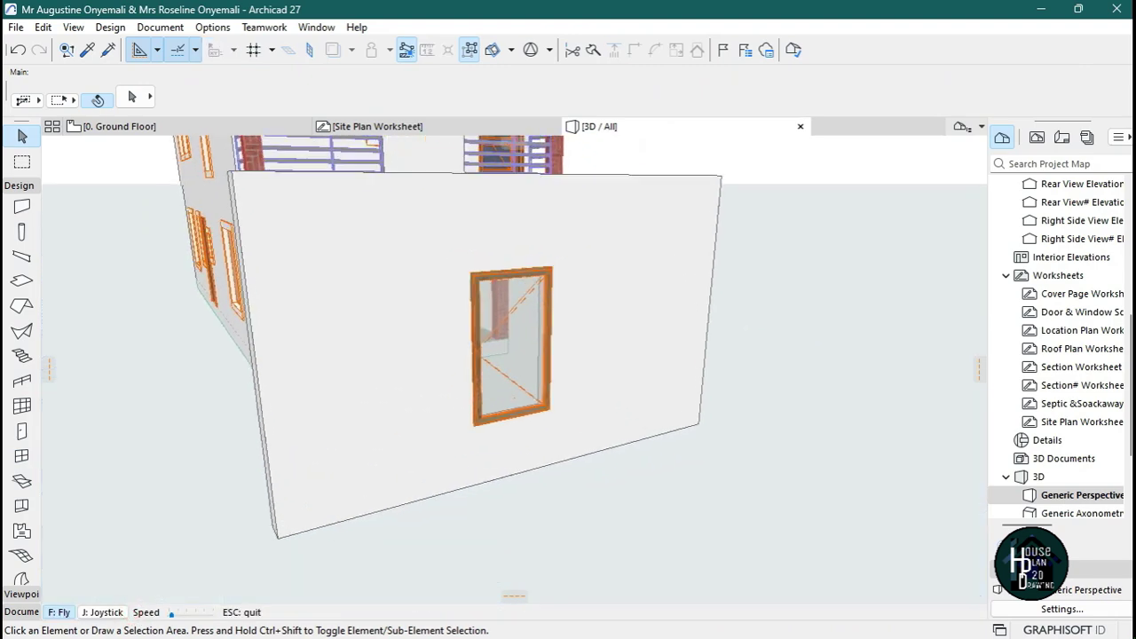
{"action": "key", "text": "Up"}
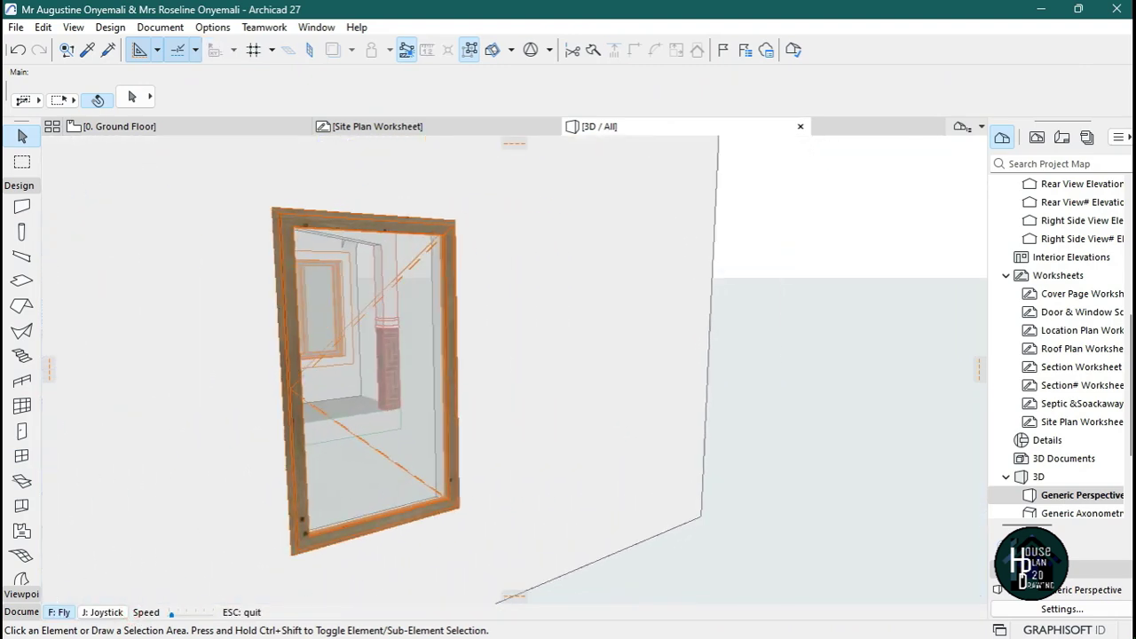
{"action": "key", "text": "Left"}
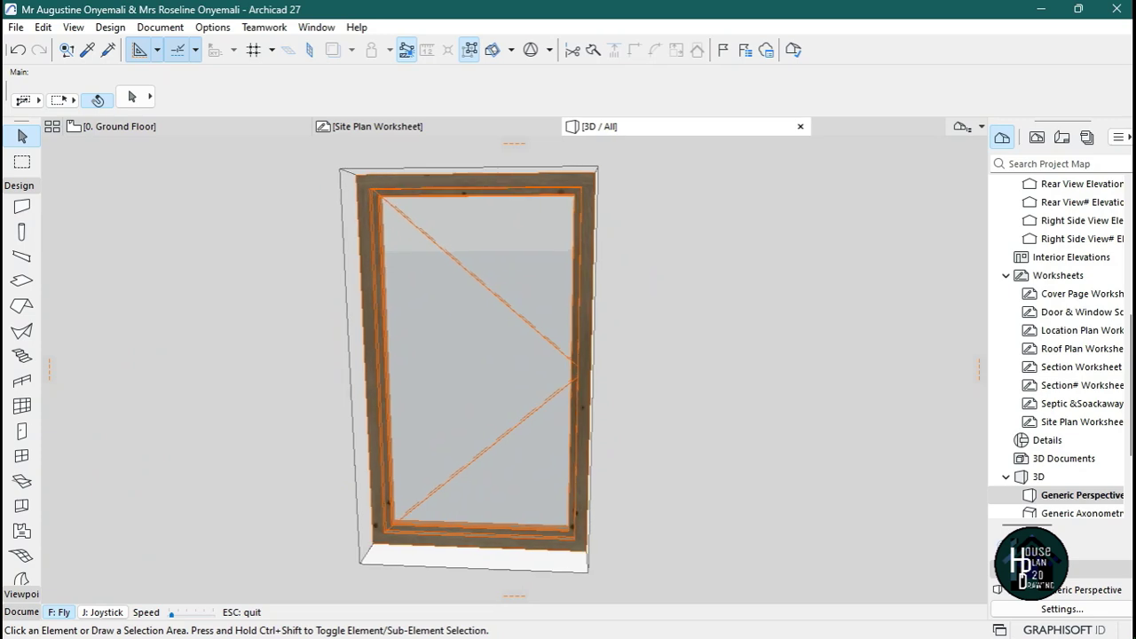
{"action": "left_click", "coordinate": [518, 223]}
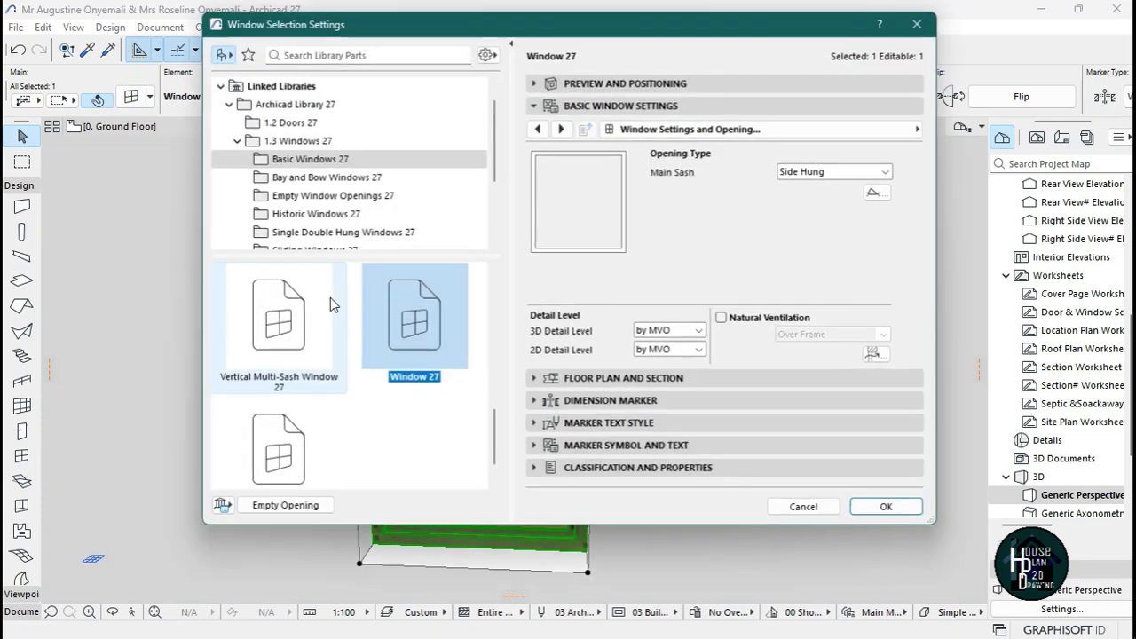
{"action": "left_click", "coordinate": [687, 131]}
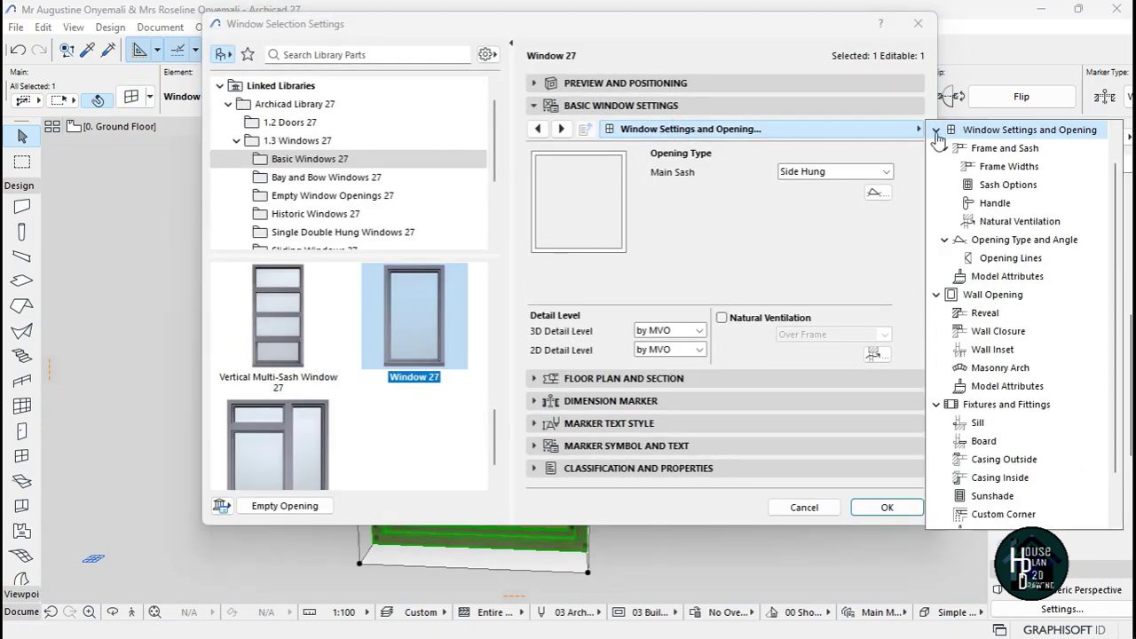
{"action": "left_click", "coordinate": [1034, 259]}
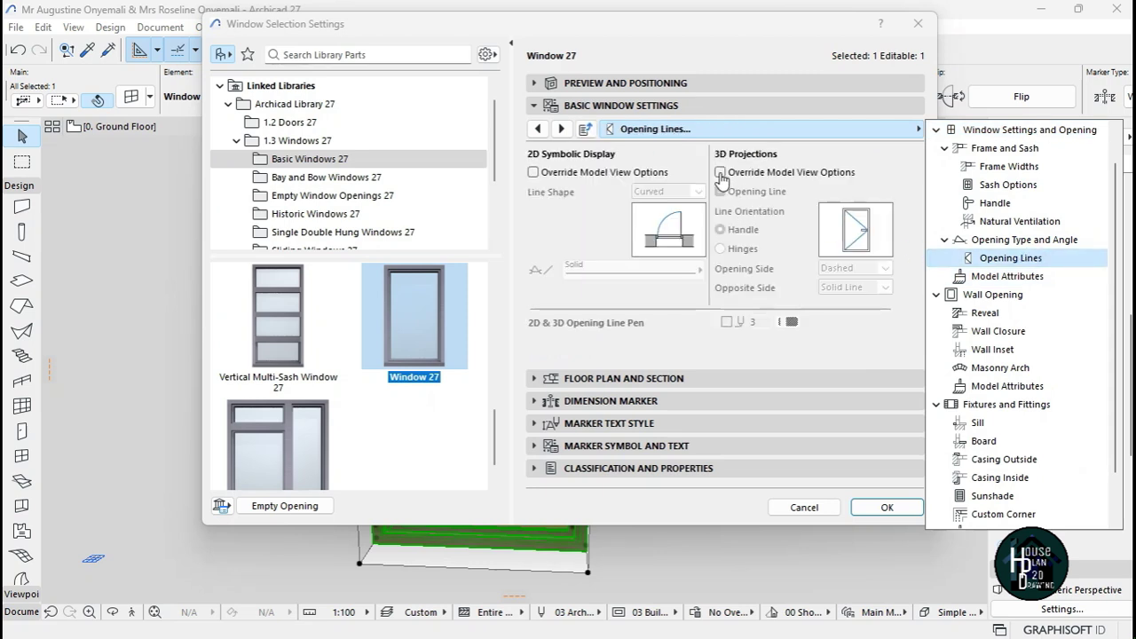
Step: Override the model view options for the test window's 3D projections, switch off its opening line, and deselect the window
{"action": "left_click", "coordinate": [724, 178]}
{"action": "left_click", "coordinate": [718, 174]}
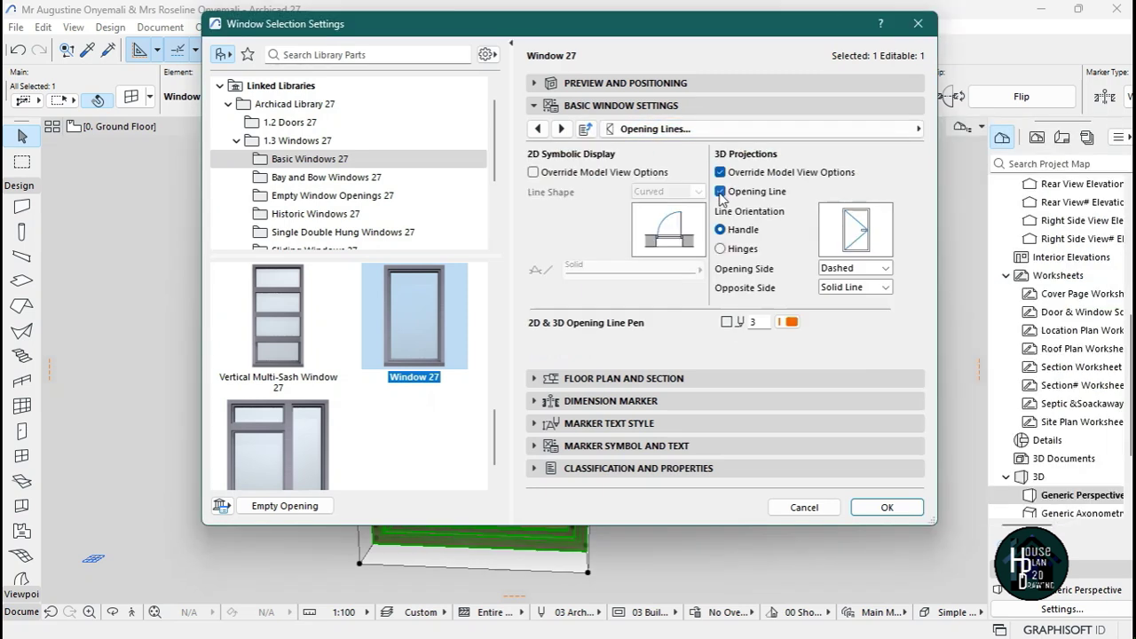
{"action": "left_click", "coordinate": [720, 191]}
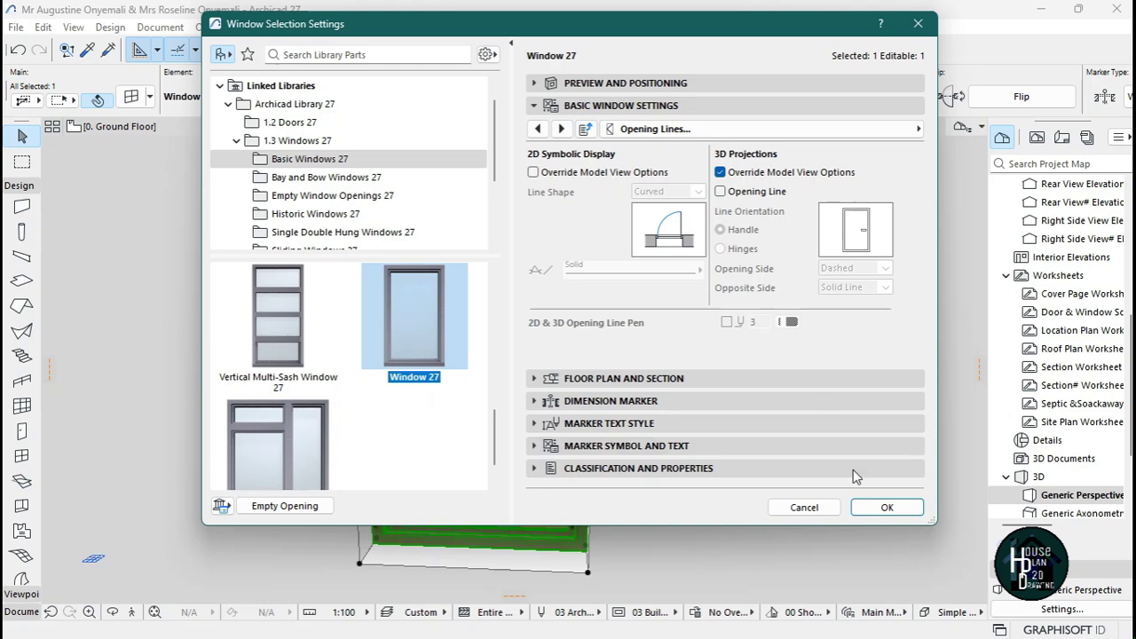
{"action": "left_click", "coordinate": [886, 508]}
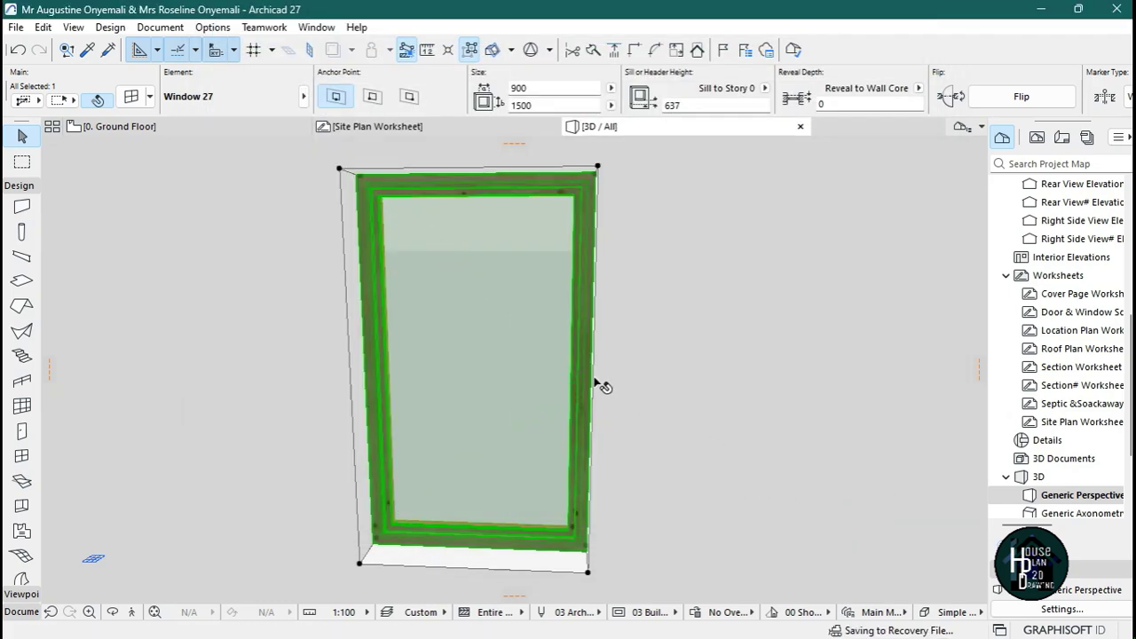
{"action": "key", "text": "Escape"}
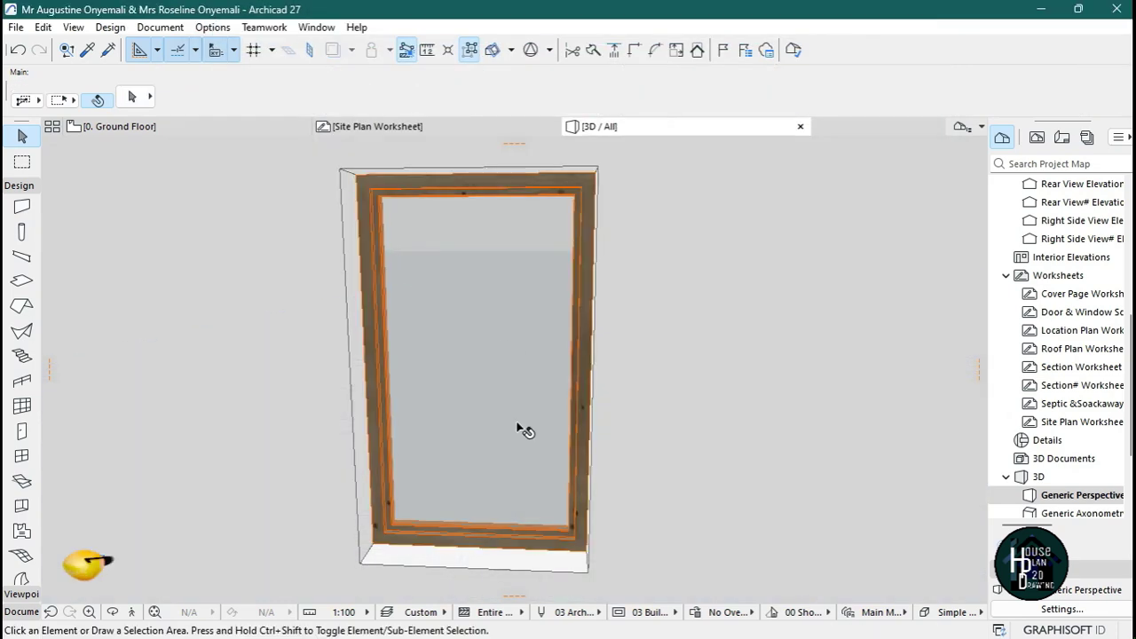
Step: Delete the test wall together with its window from in front of the porch
{"action": "left_click", "coordinate": [133, 612]}
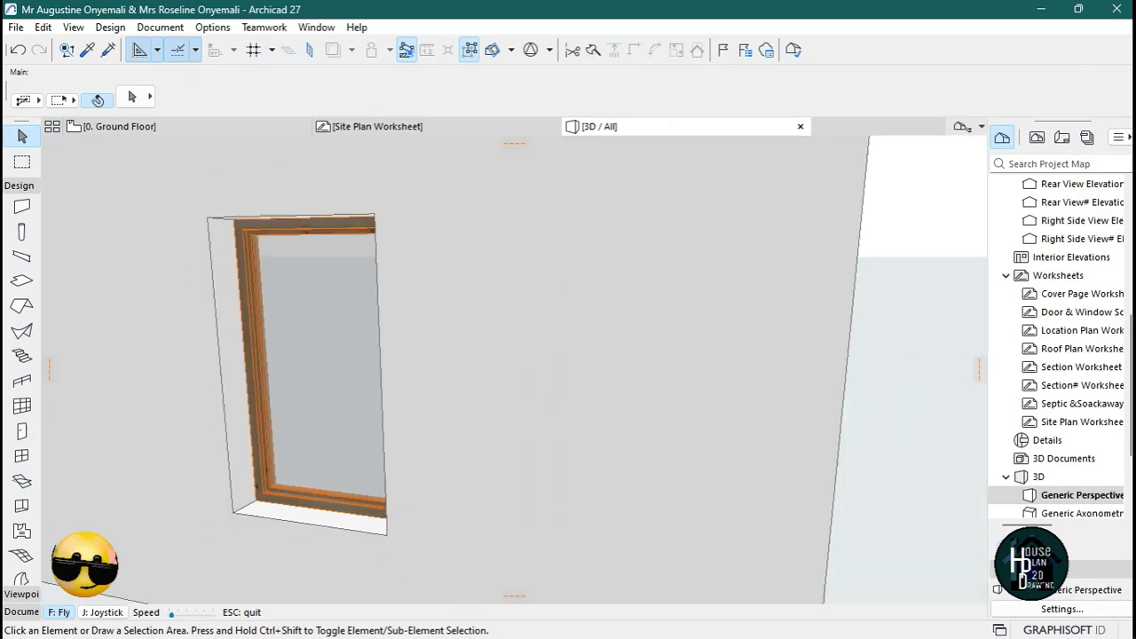
{"action": "key", "text": "Right"}
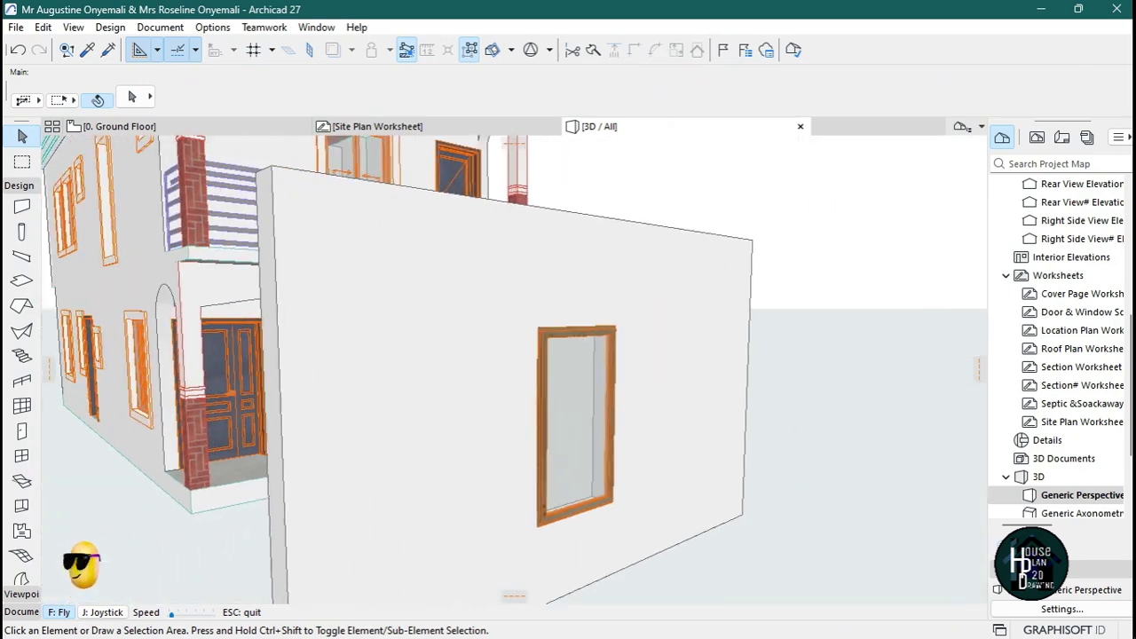
{"action": "key", "text": "Down"}
{"action": "key", "text": "Escape"}
{"action": "left_click", "coordinate": [477, 427]}
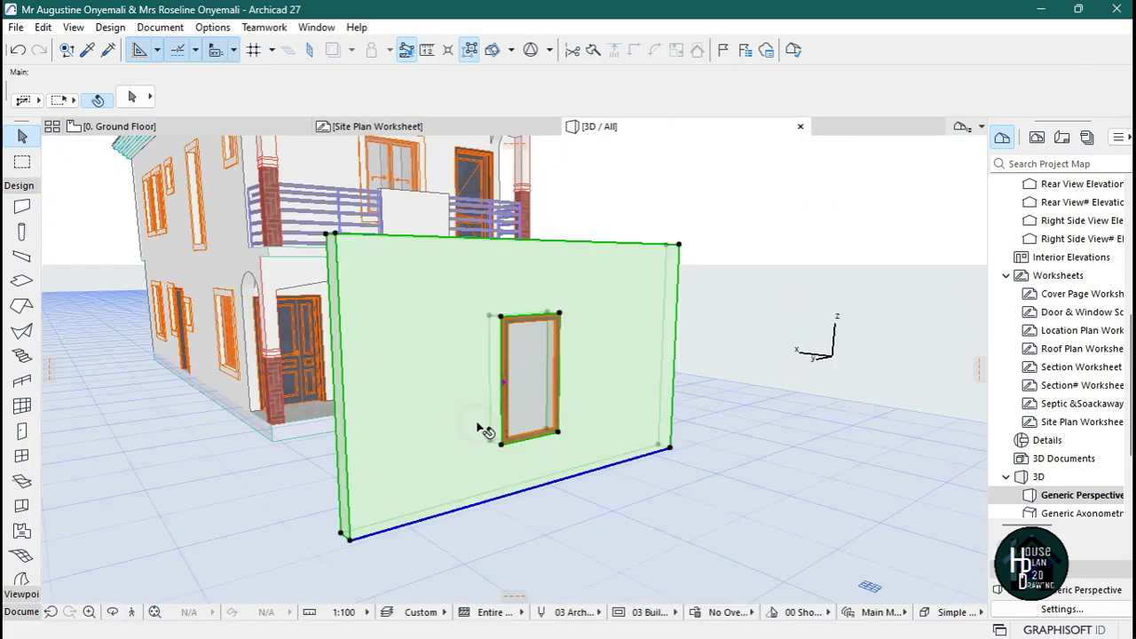
{"action": "key", "text": "Delete"}
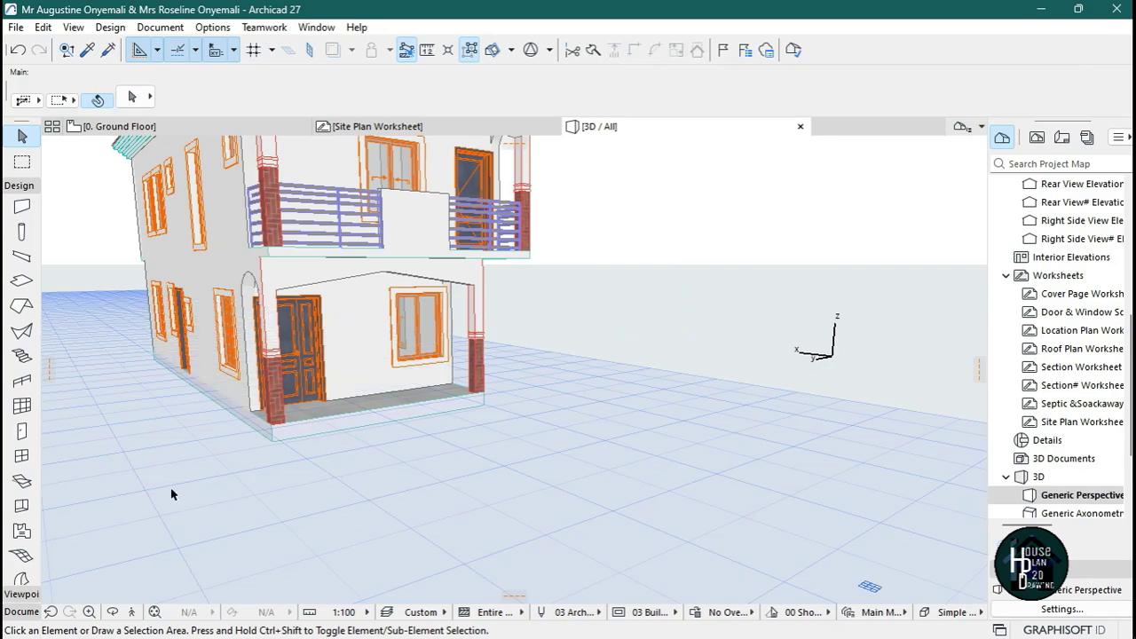
Step: Draw a rectangular marquee enclosing the whole house in the 3D view, from above the roof to below the porch
{"action": "key", "text": "shift+F3"}
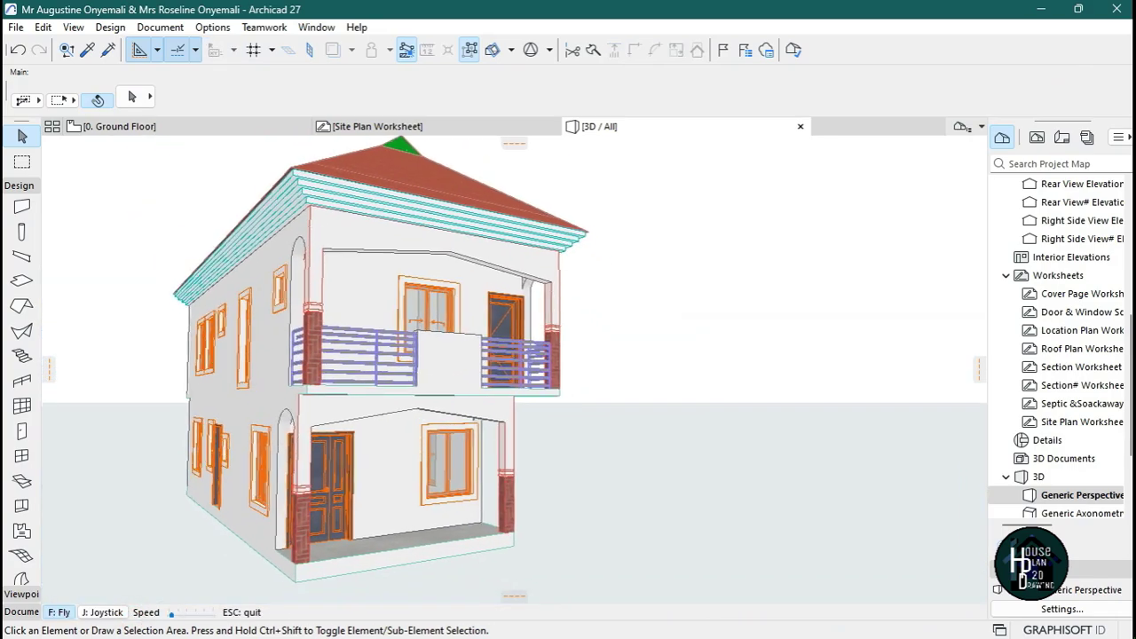
{"action": "key", "text": "Left"}
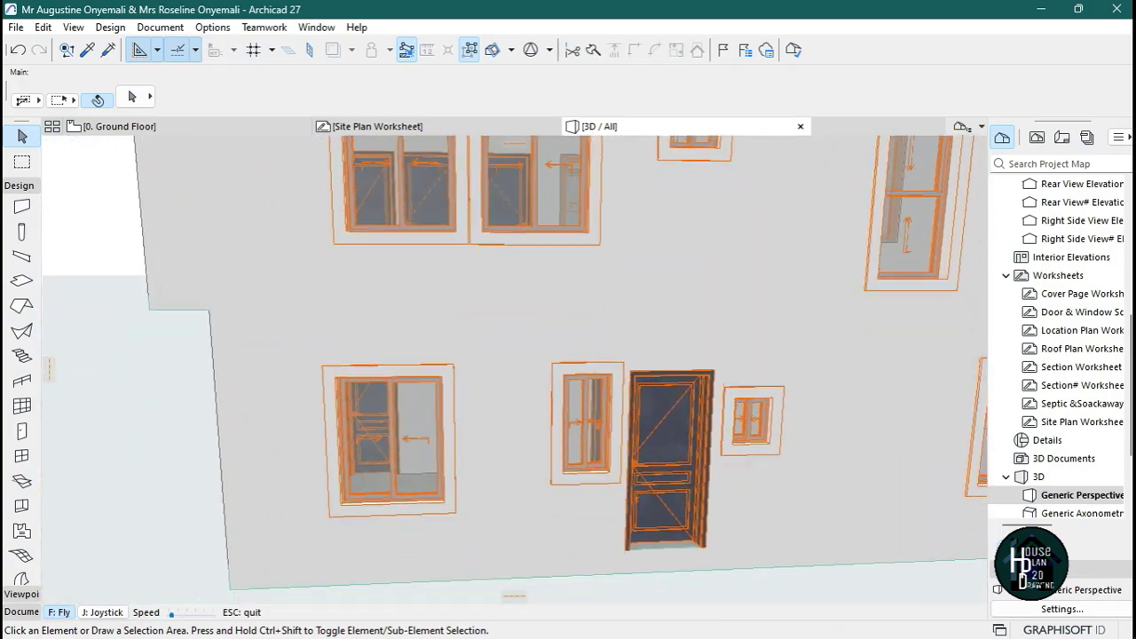
{"action": "key", "text": "Right"}
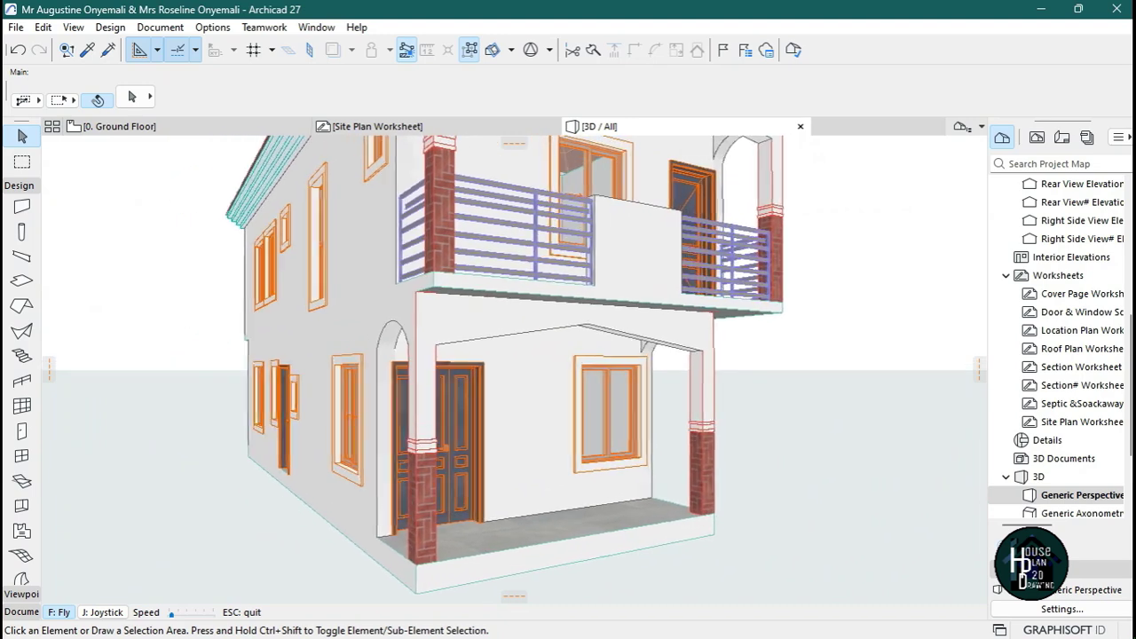
{"action": "key", "text": "s"}
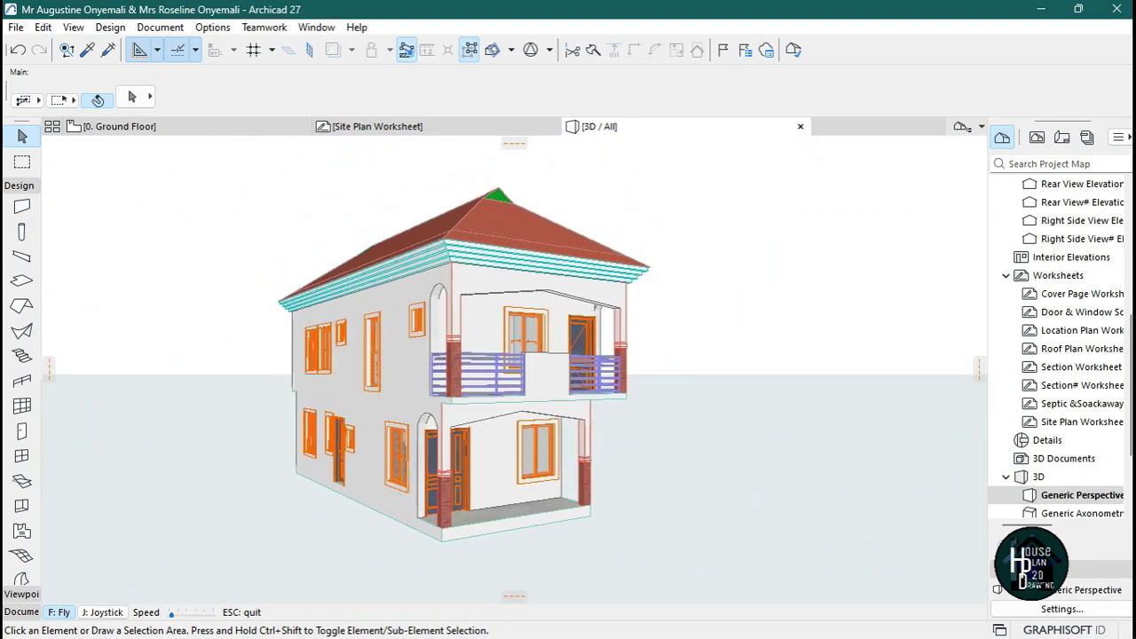
{"action": "key", "text": "Escape"}
{"action": "left_click", "coordinate": [23, 163]}
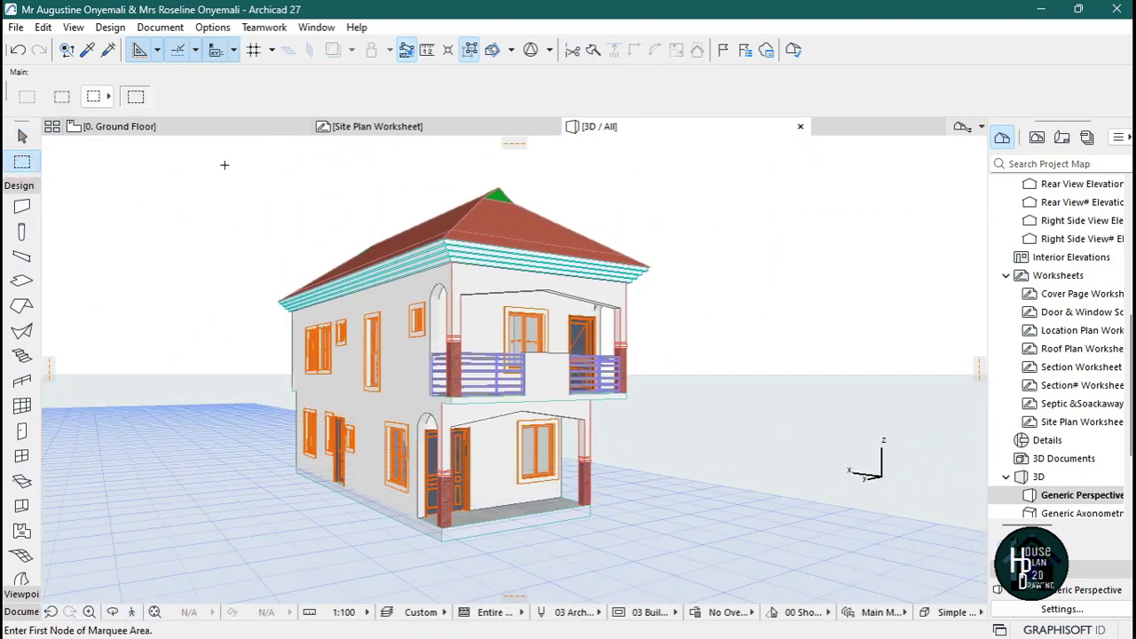
{"action": "left_click", "coordinate": [186, 164]}
{"action": "left_click", "coordinate": [753, 559]}
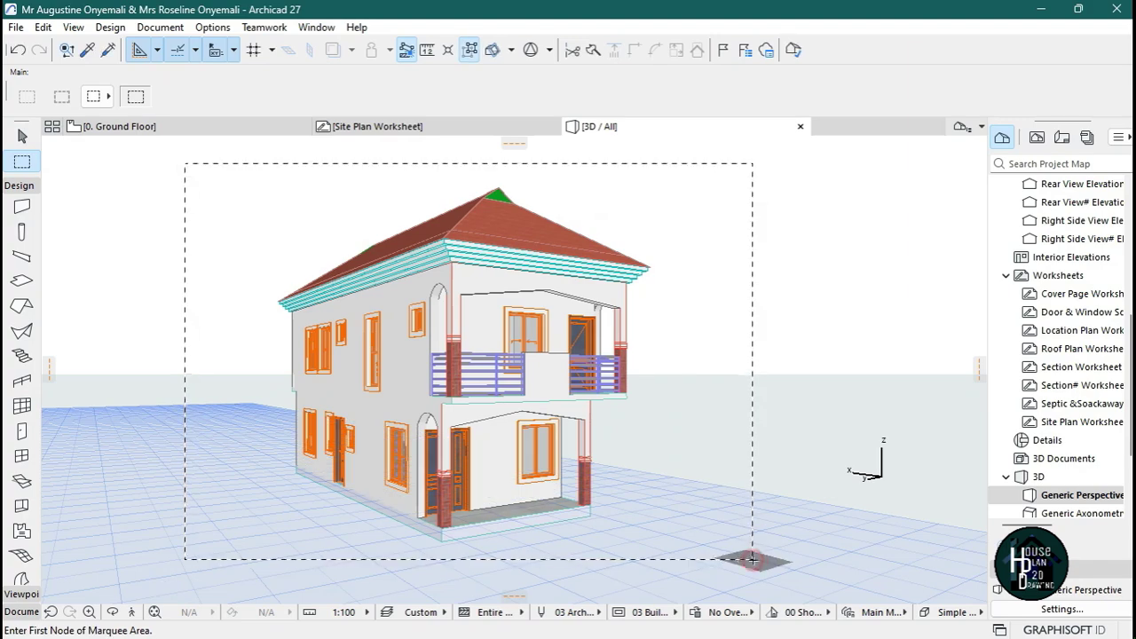
{"action": "left_click", "coordinate": [131, 614]}
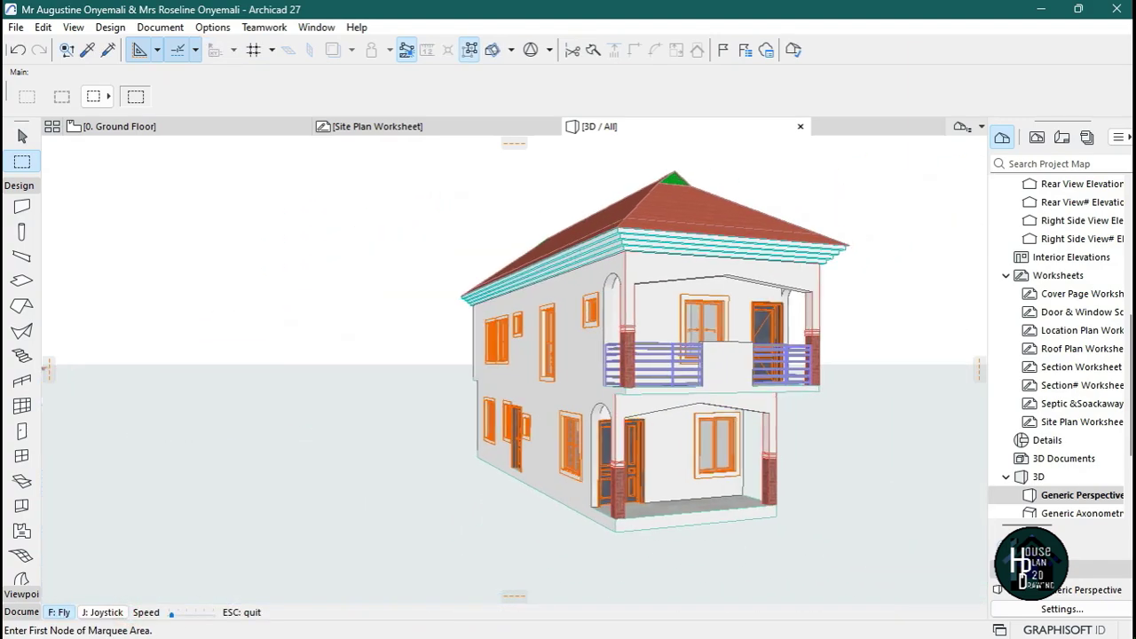
{"action": "key", "text": "Escape"}
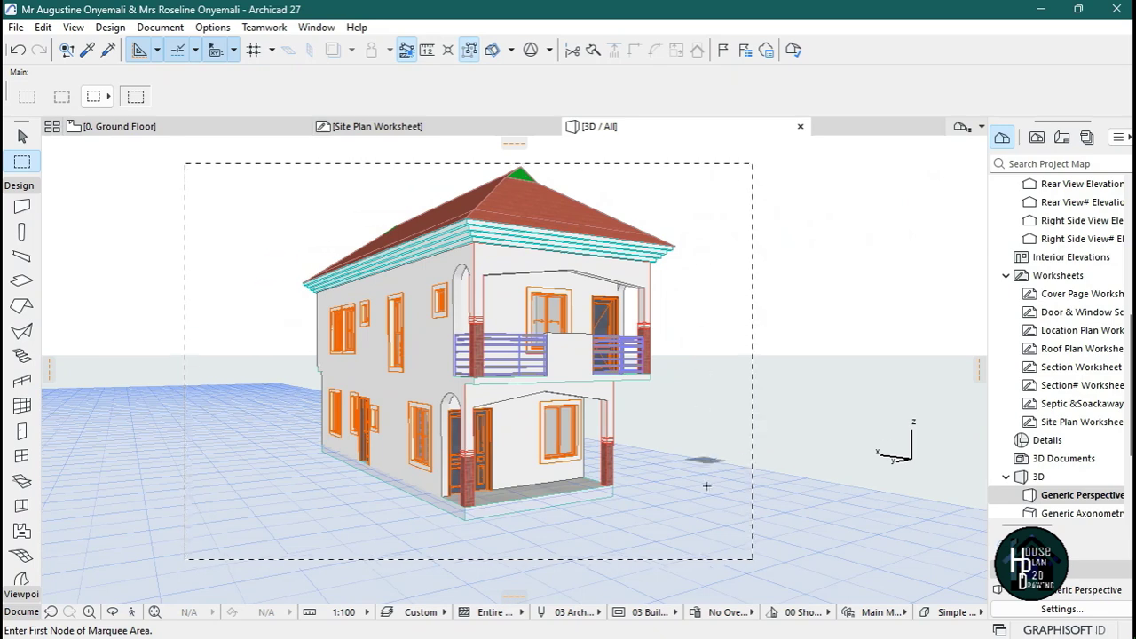
Step: Select all doors inside the marquee and open their shared Opening Lines settings
{"action": "left_click", "coordinate": [22, 432]}
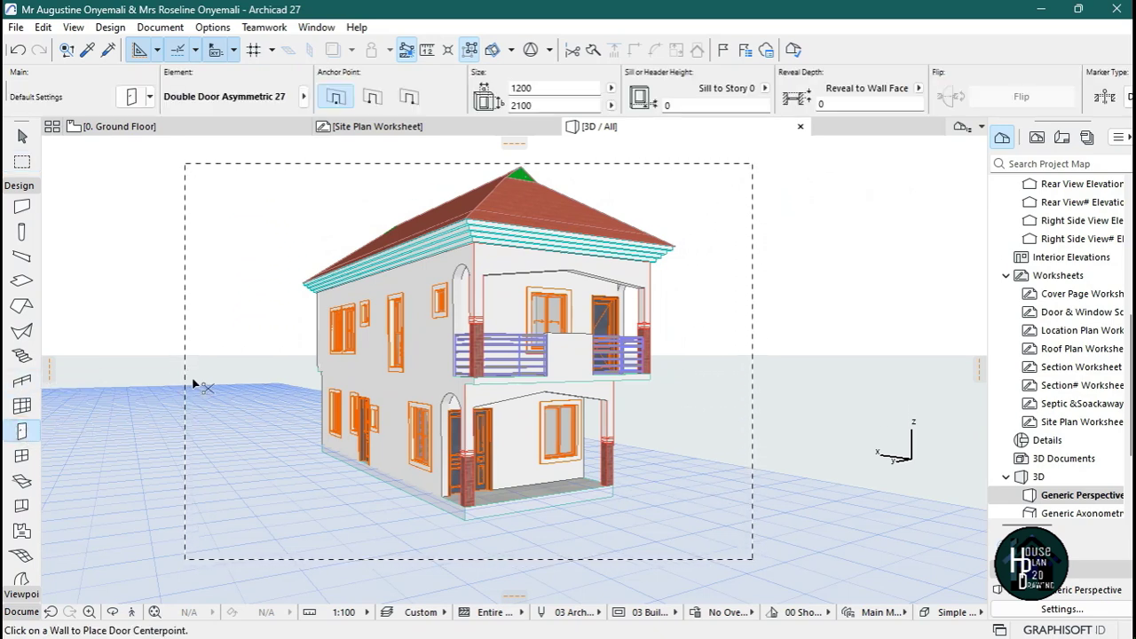
{"action": "key", "text": "ctrl"}
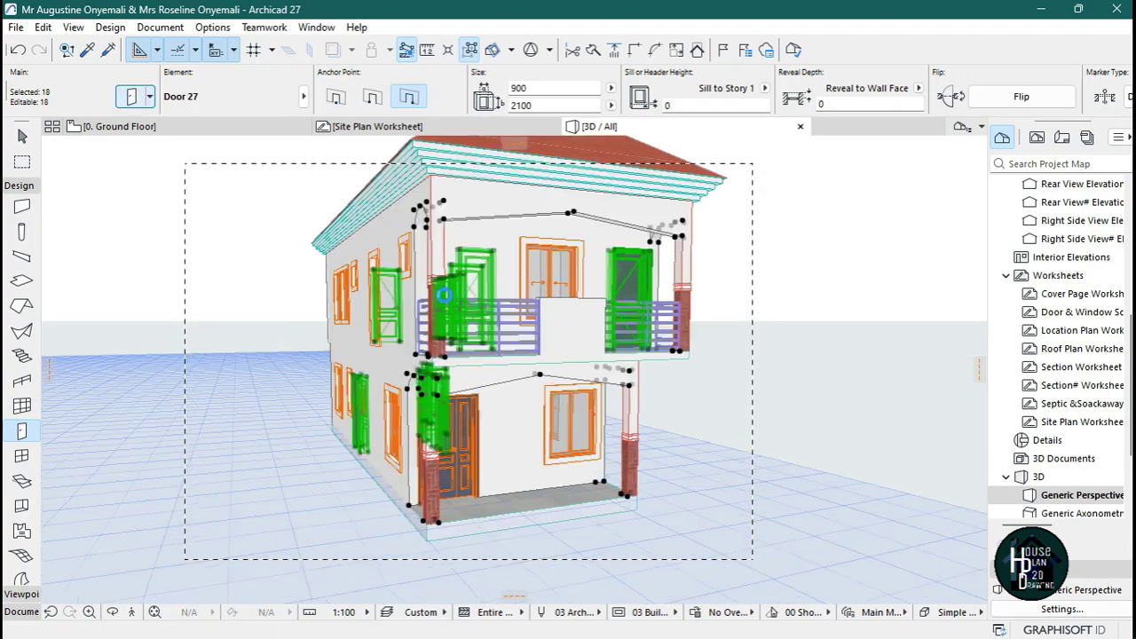
{"action": "double_click", "coordinate": [468, 331]}
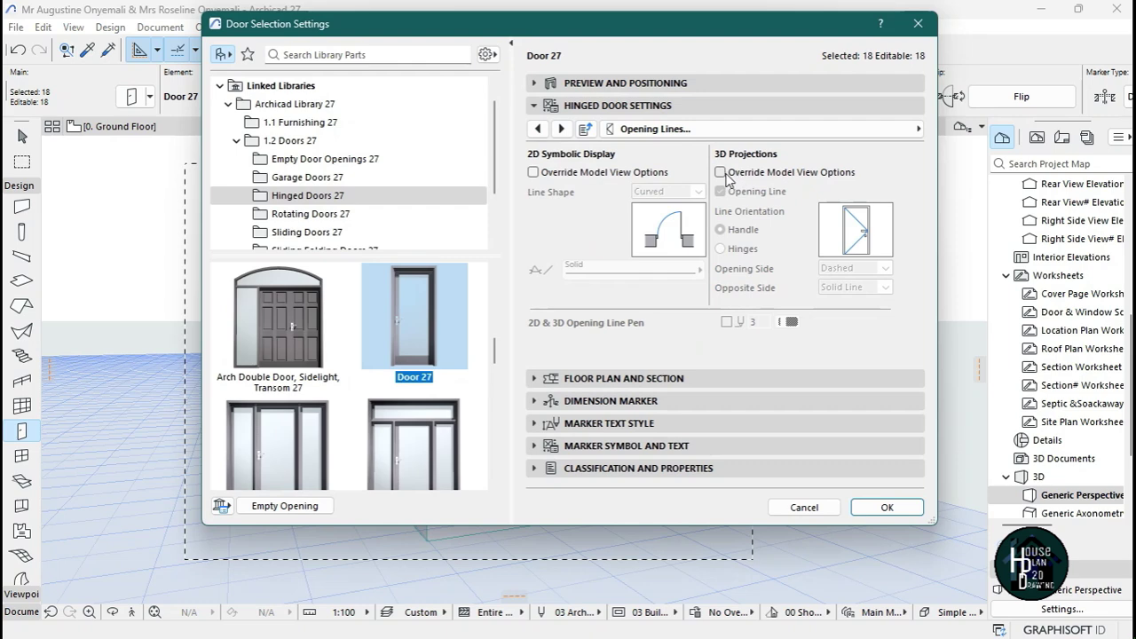
Step: Override the model view options for the selected doors' 3D projections, switch off their opening line, and deselect the doors
{"action": "left_click", "coordinate": [720, 172]}
{"action": "left_click", "coordinate": [721, 192]}
{"action": "left_click", "coordinate": [887, 508]}
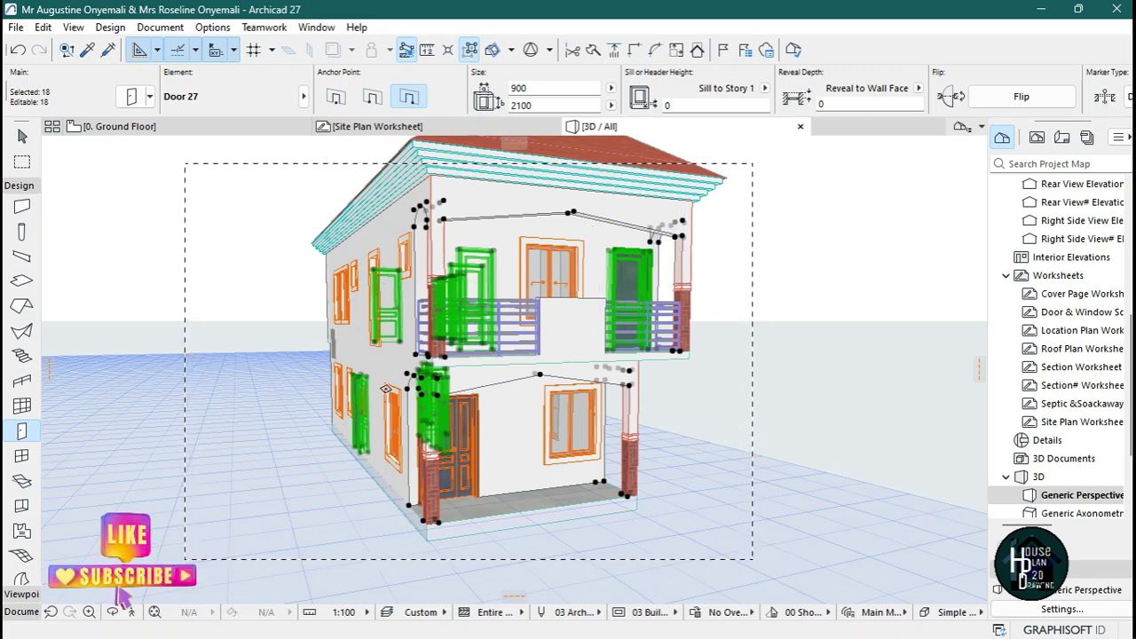
{"action": "key", "text": "Escape"}
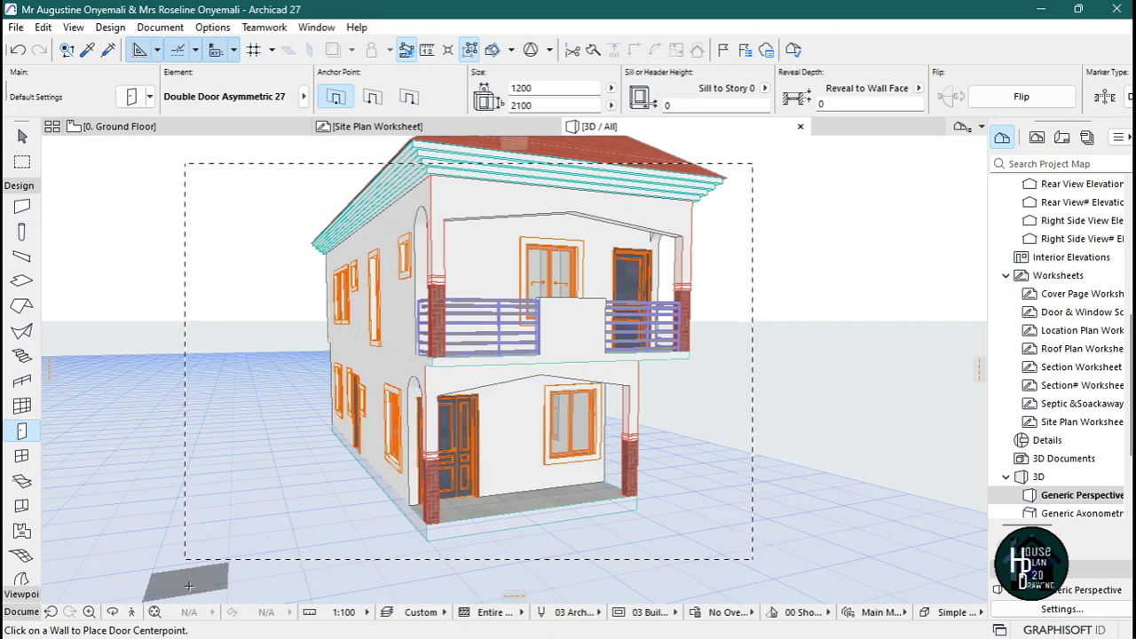
Step: Select all windows inside the marquee and open their shared Opening Lines settings
{"action": "left_click", "coordinate": [21, 455]}
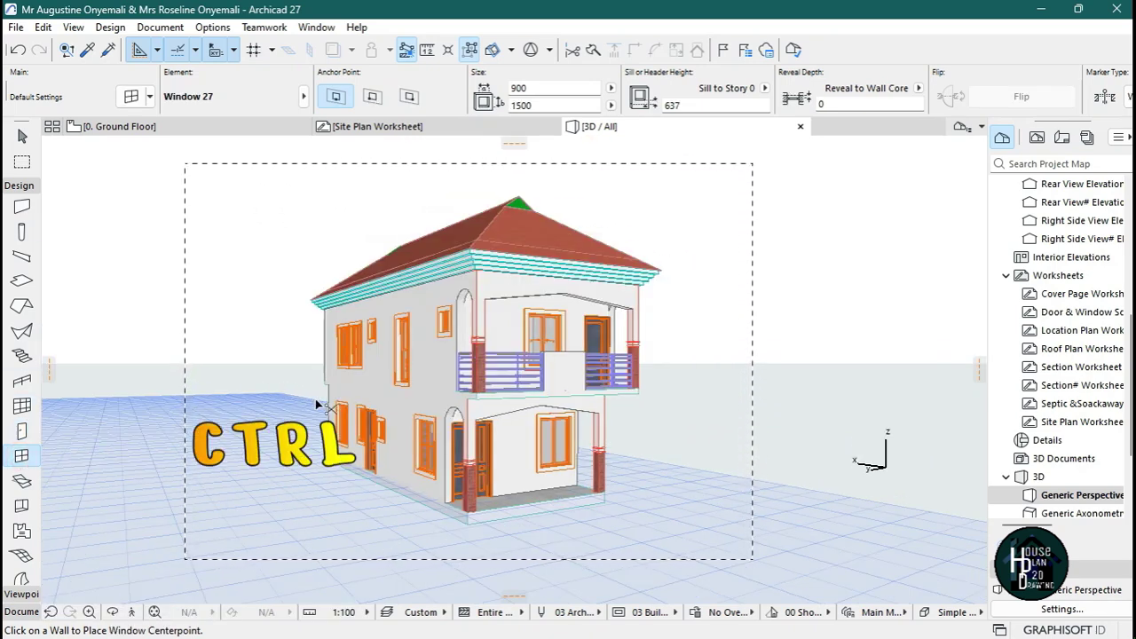
{"action": "key", "text": "ctrl+a"}
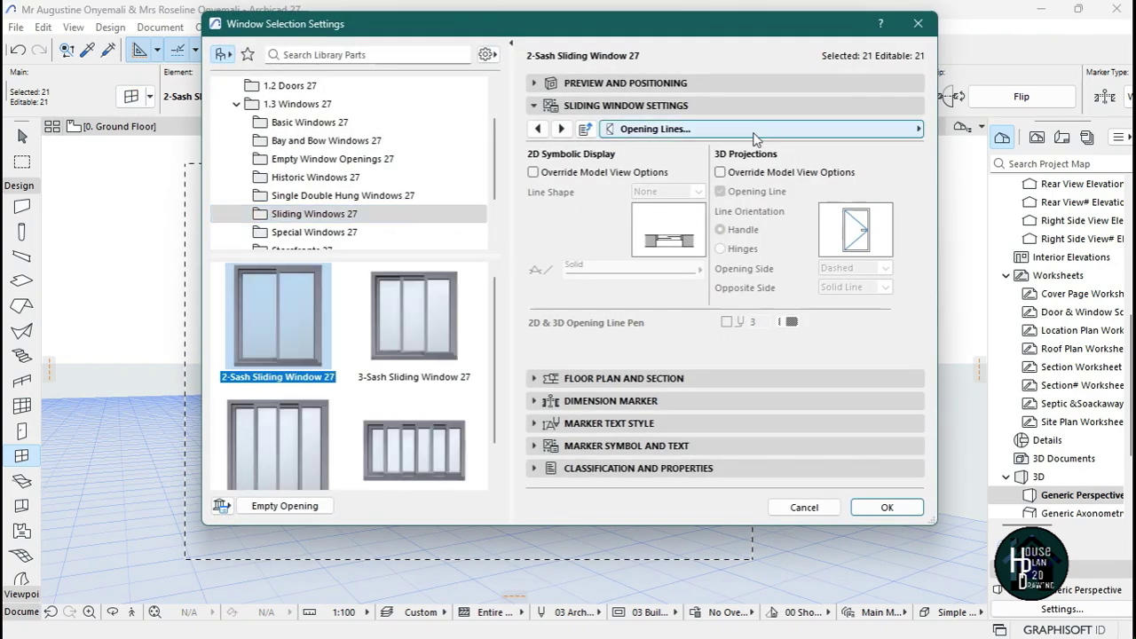
{"action": "left_click", "coordinate": [757, 131]}
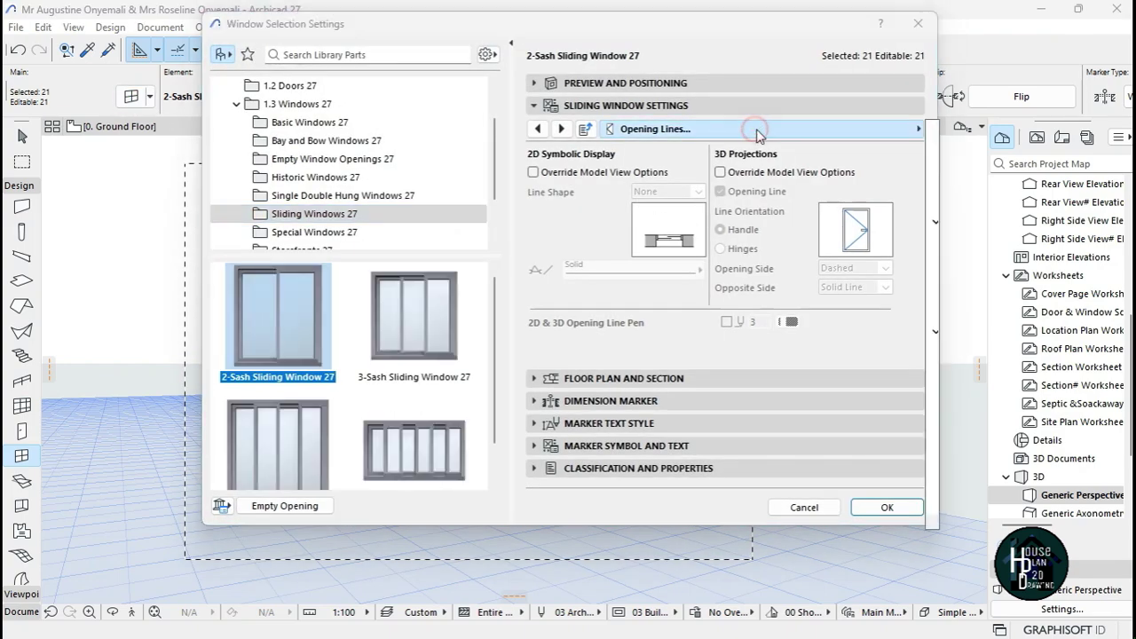
Step: Override the model view options for the selected windows' 3D projections, switch off their opening line, and clear the selection and marquee
{"action": "left_click", "coordinate": [719, 172]}
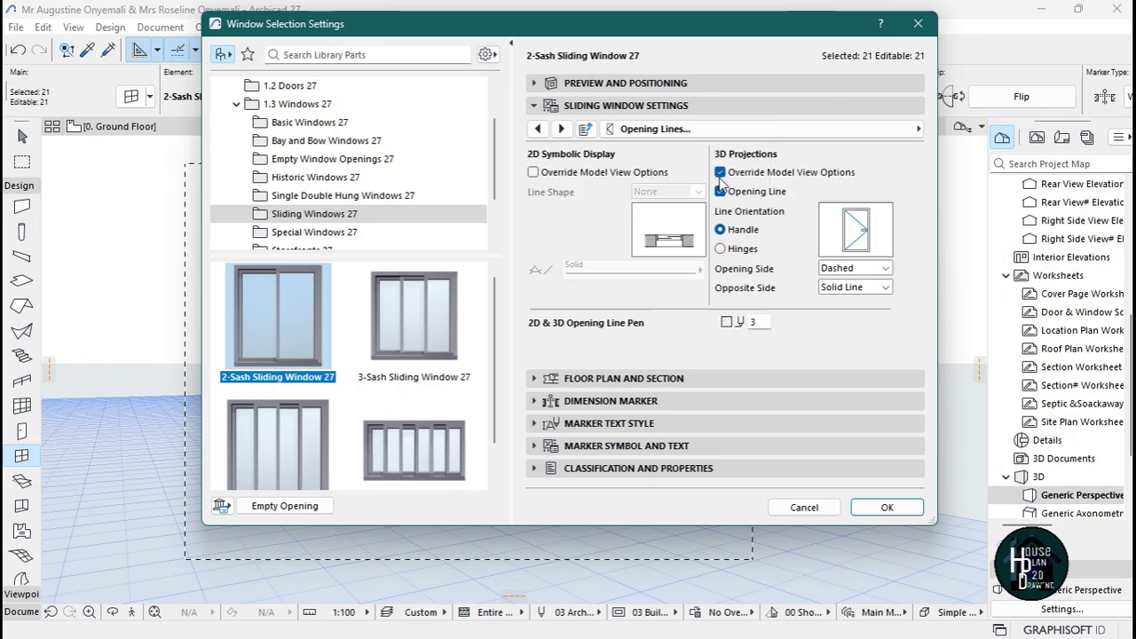
{"action": "left_click", "coordinate": [720, 191]}
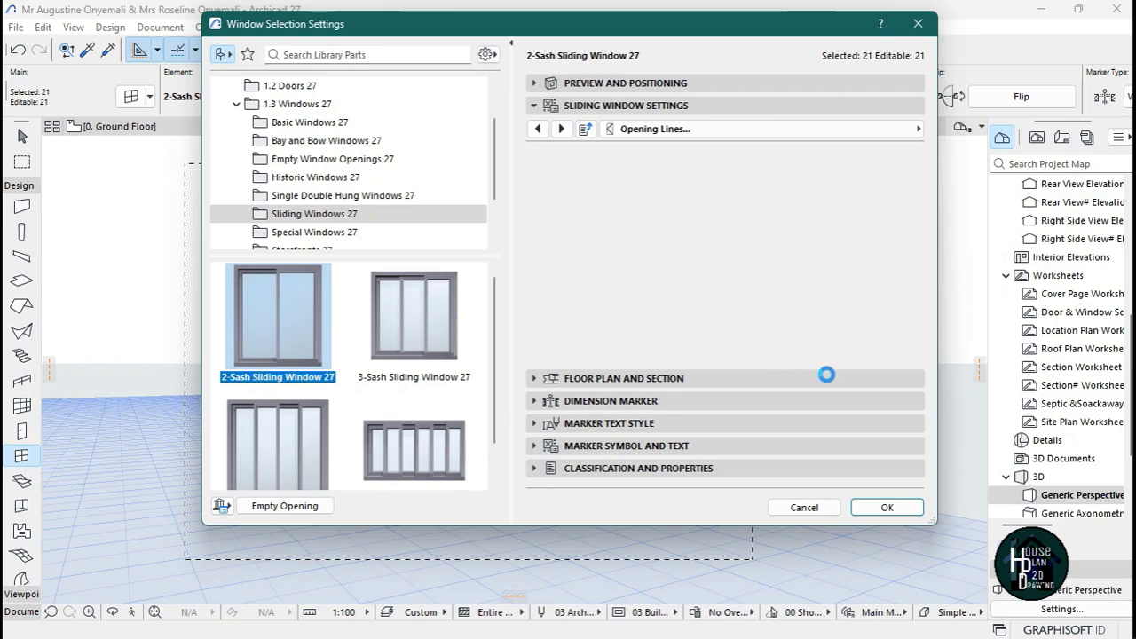
{"action": "left_click", "coordinate": [887, 508]}
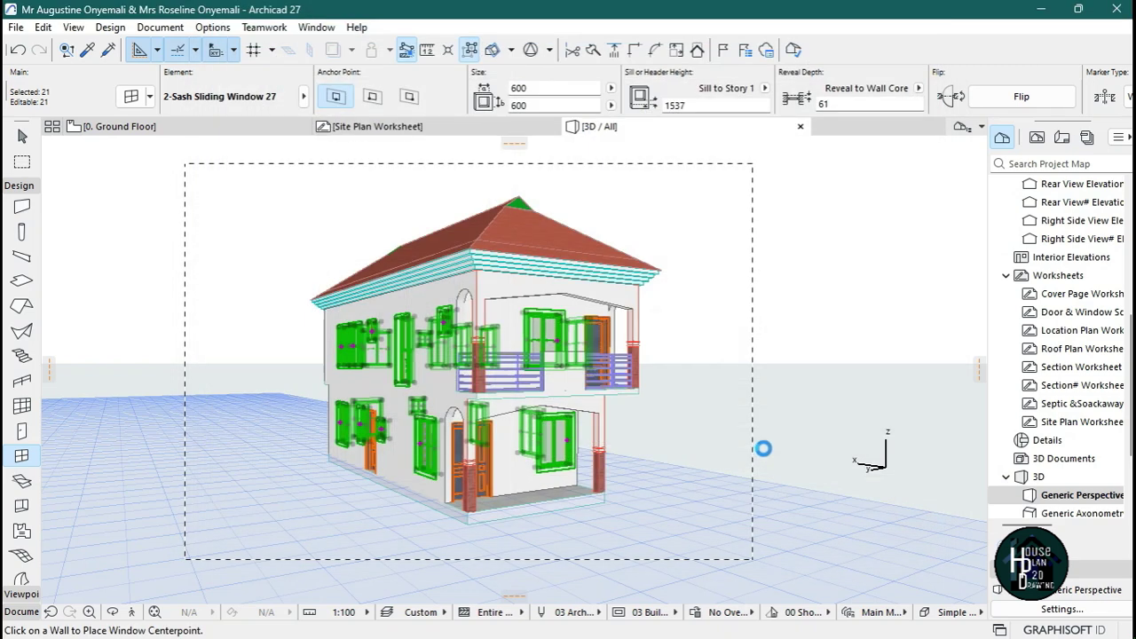
{"action": "key", "text": "Escape"}
{"action": "key", "text": "Escape"}
{"action": "key", "text": "Escape"}
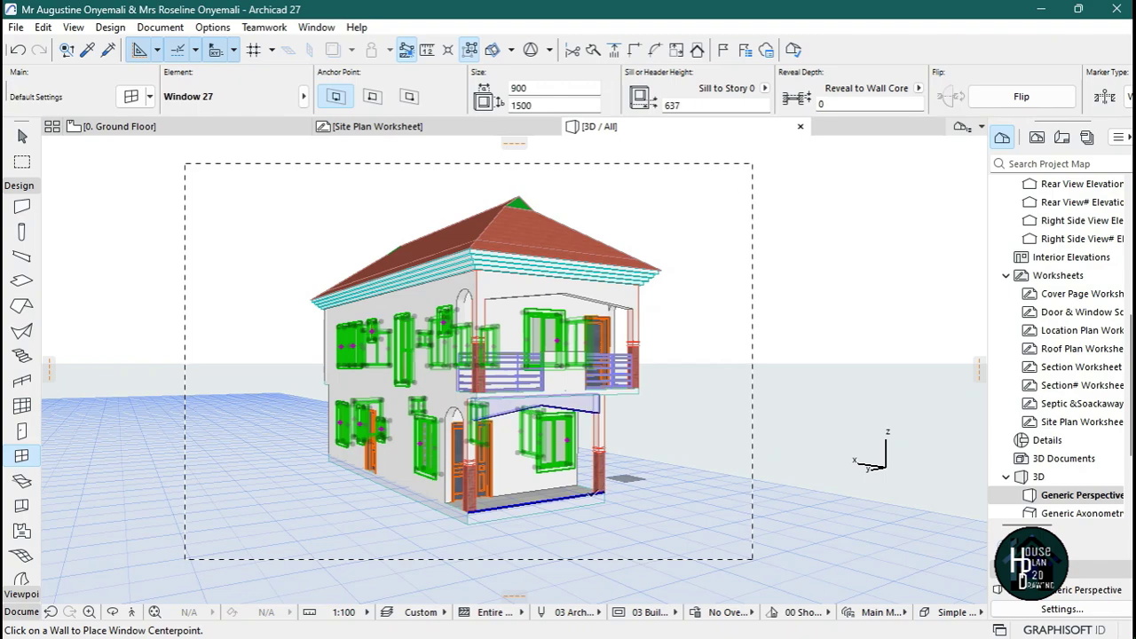
Step: Fly around the outside of the house in 3D and examine the windows and doors on every side for opening lines
{"action": "left_click", "coordinate": [133, 612]}
{"action": "key", "text": "Left"}
{"action": "key", "text": "Up"}
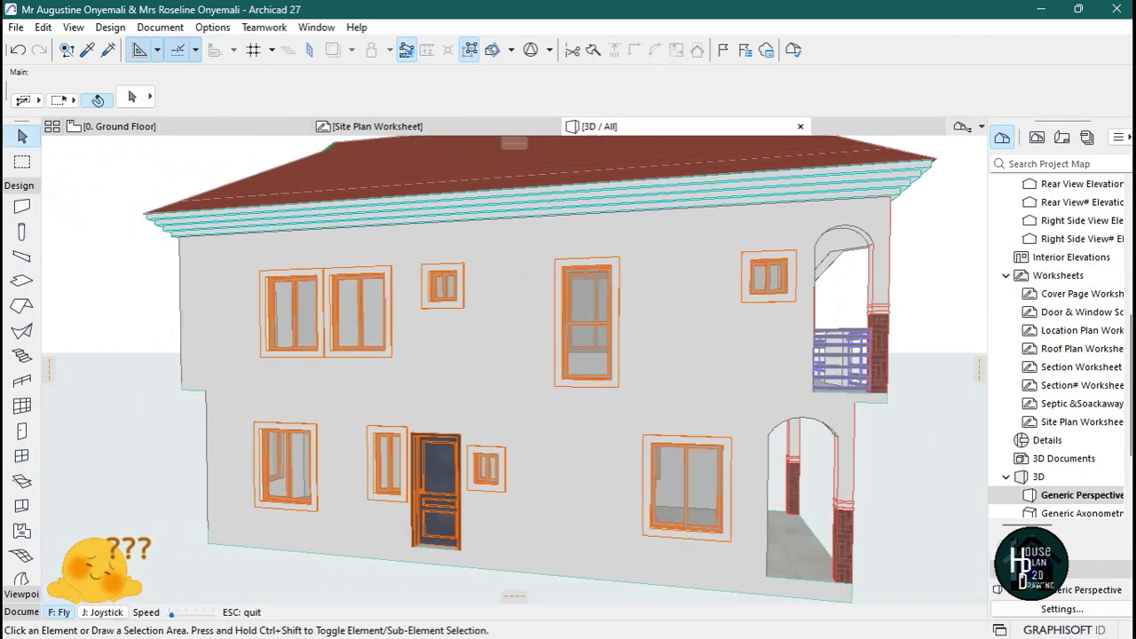
{"action": "key", "text": "Left"}
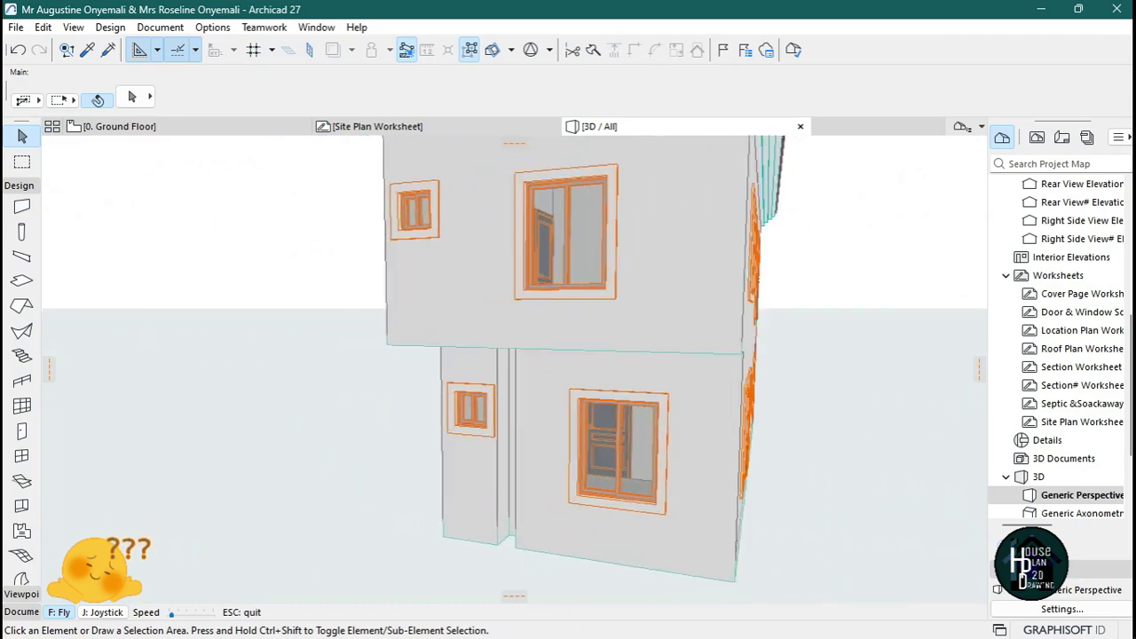
{"action": "key", "text": "Down"}
{"action": "key", "text": "Left"}
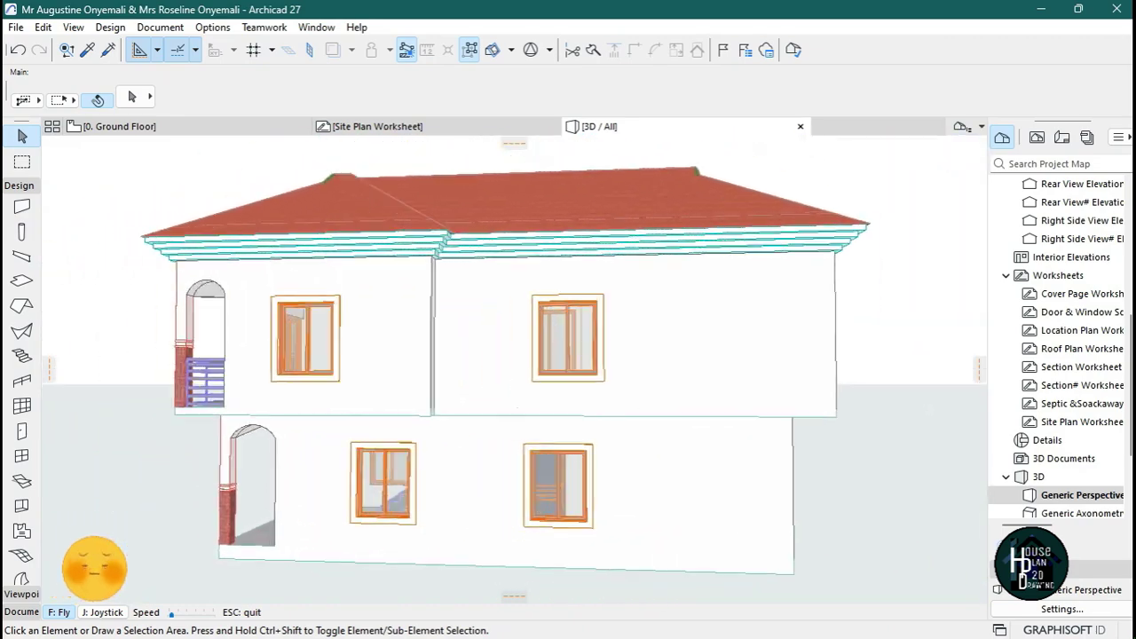
{"action": "key", "text": "Left"}
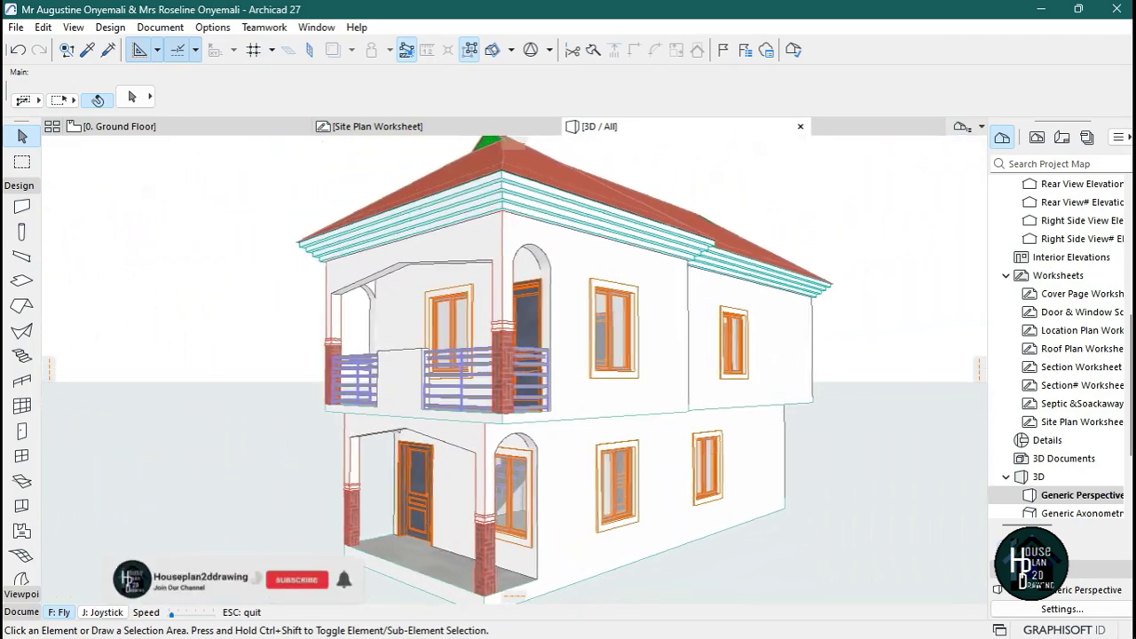
{"action": "key", "text": "Left"}
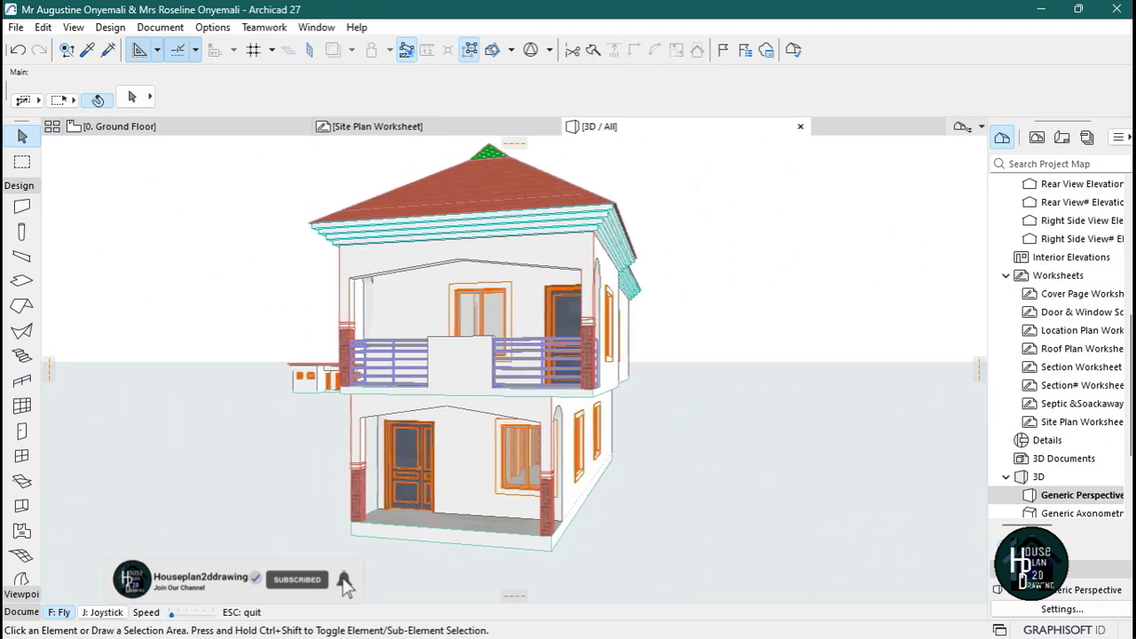